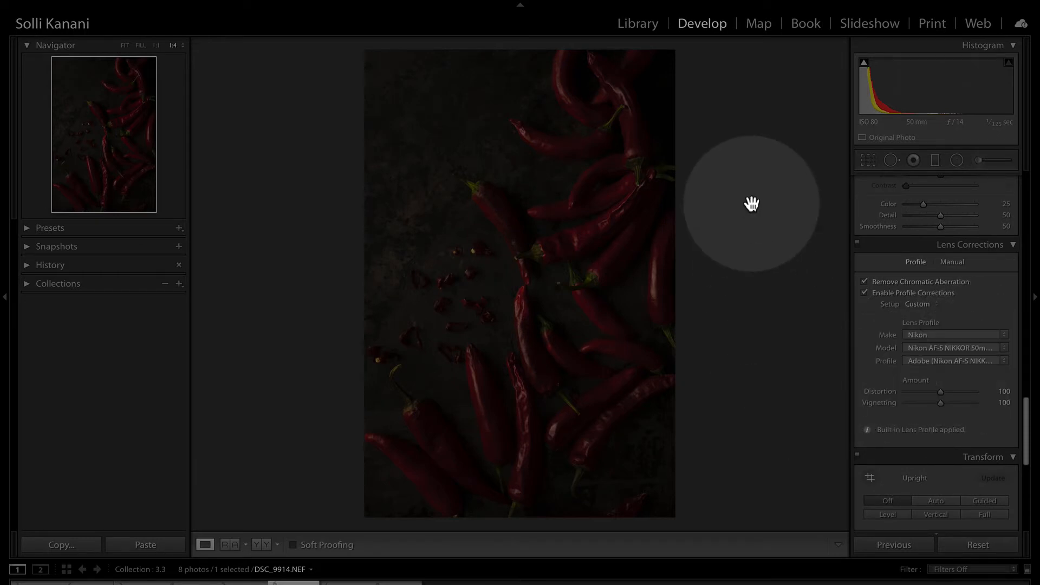
# Open a 16-bit sRGB TIFF copy of the chili photo, with its Lightroom adjustments, for editing in Color Efex Pro 4
pyautogui.rightClick(424, 219)
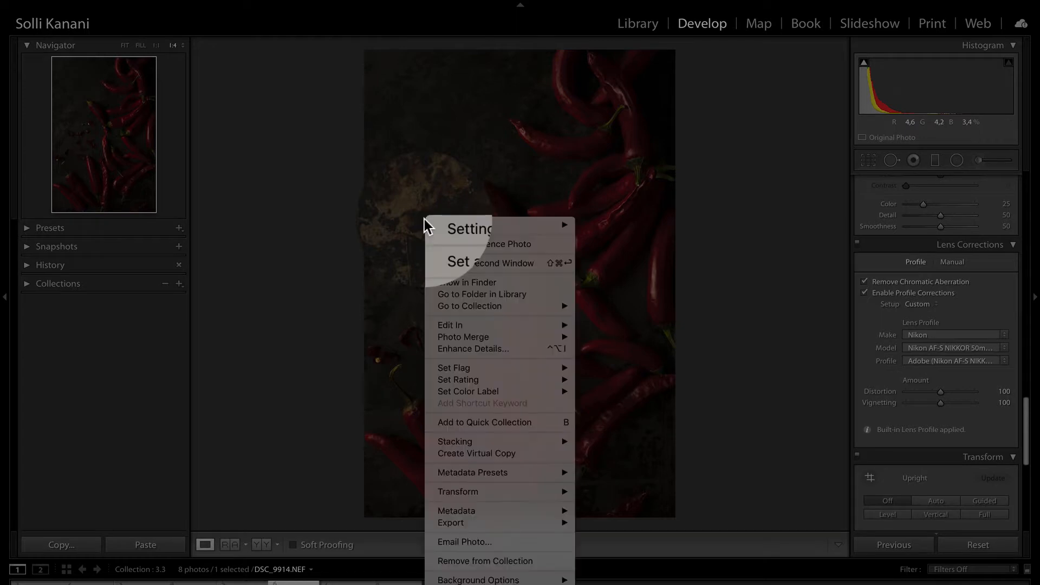
pyautogui.moveTo(467, 324)
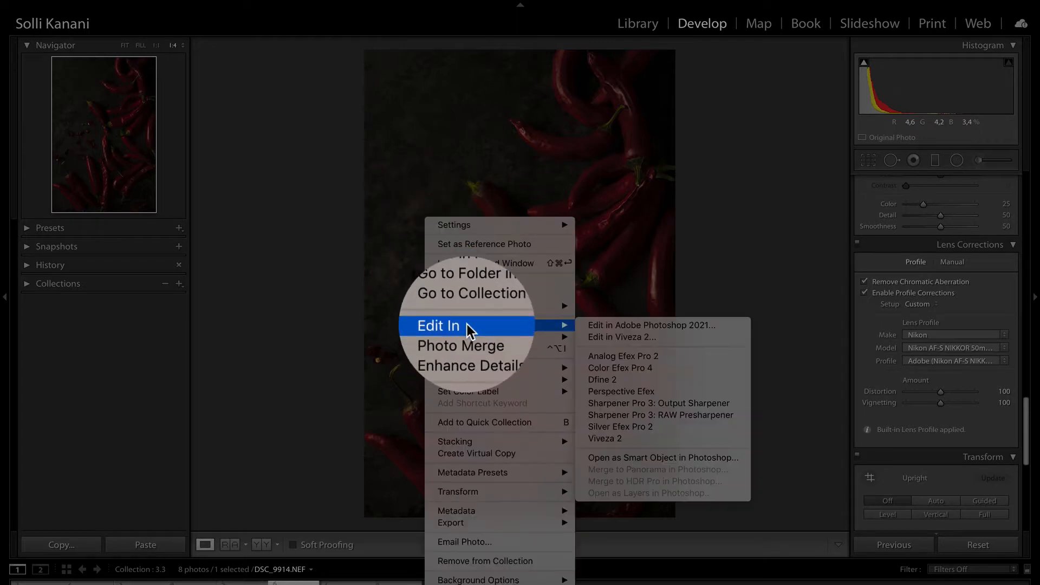
pyautogui.click(616, 368)
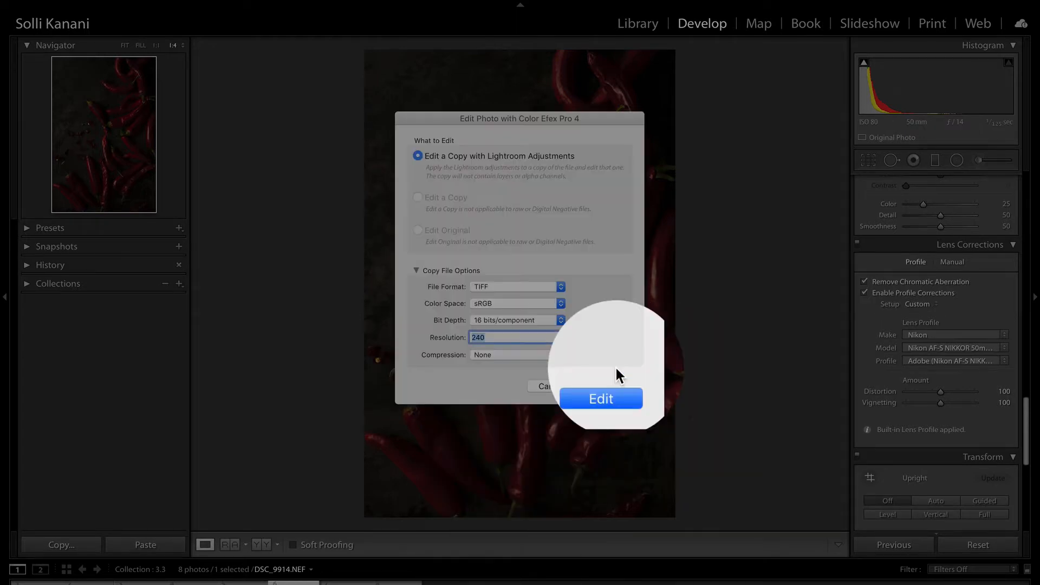
pyautogui.click(619, 388)
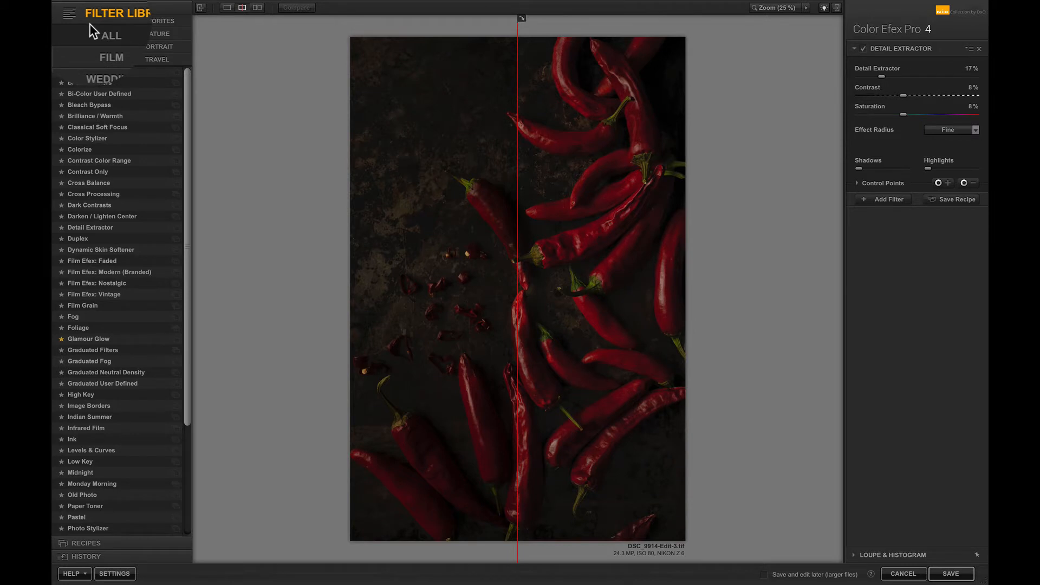
# Try the Foliage Bump recipe on the photo
pyautogui.click(105, 537)
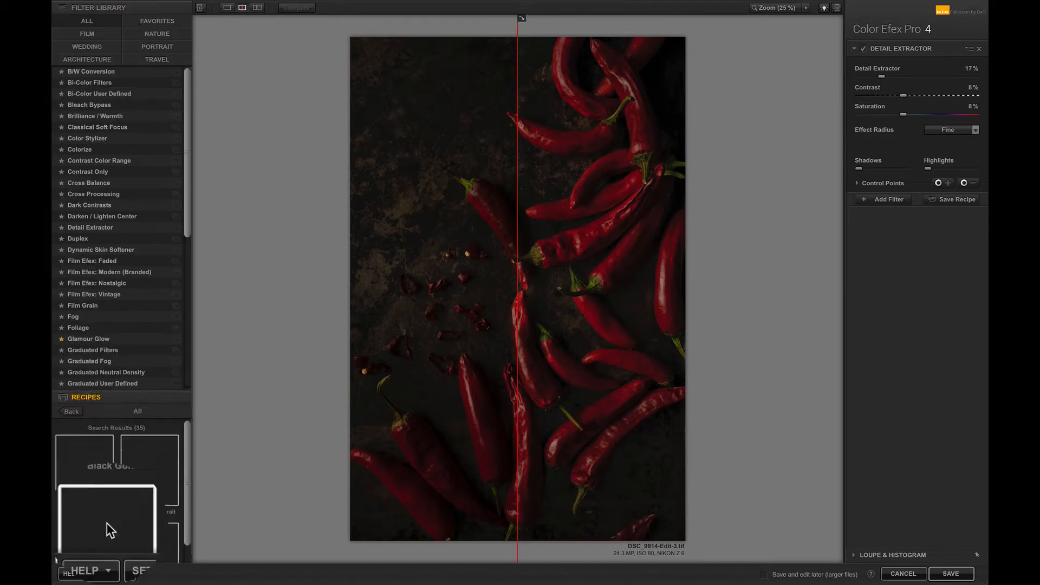
pyautogui.scroll(-3, 113, 260)
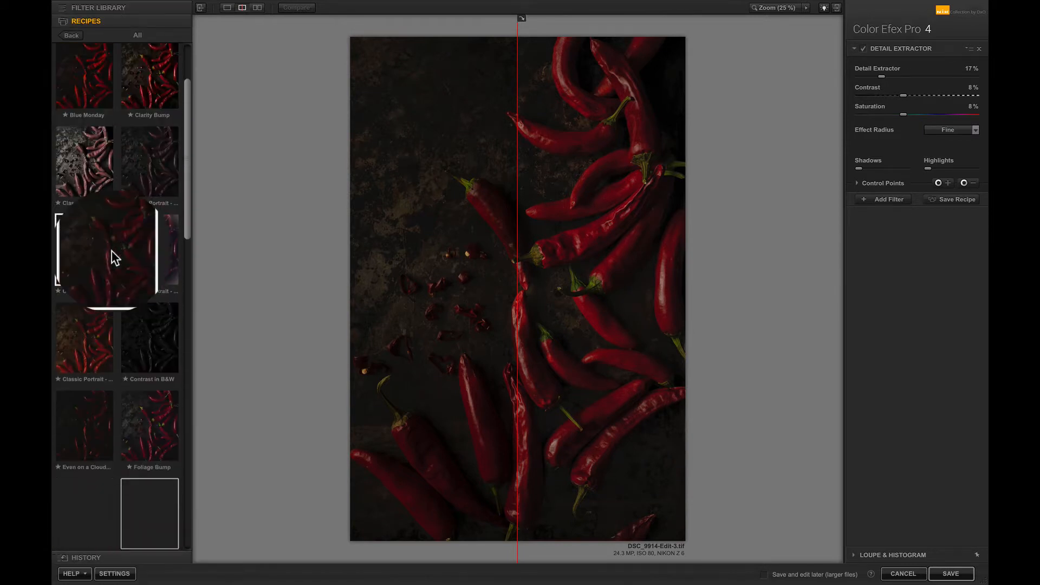
pyautogui.click(113, 271)
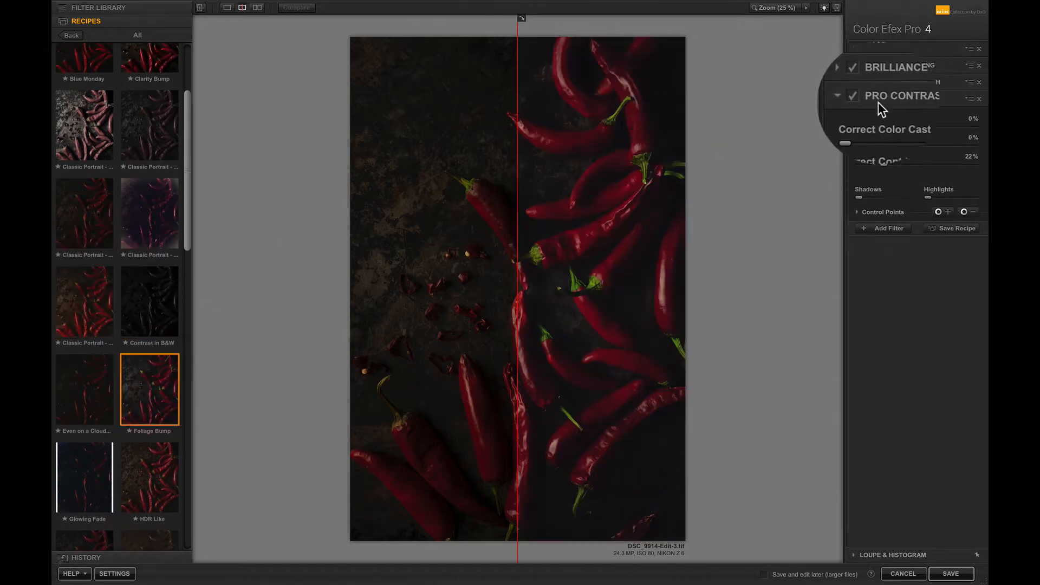
# Try the Levels & Curves, Foliage and Duplex filters in place of the recipe's Pro Contrast filter
pyautogui.click(113, 12)
pyautogui.scroll(-4, 112, 275)
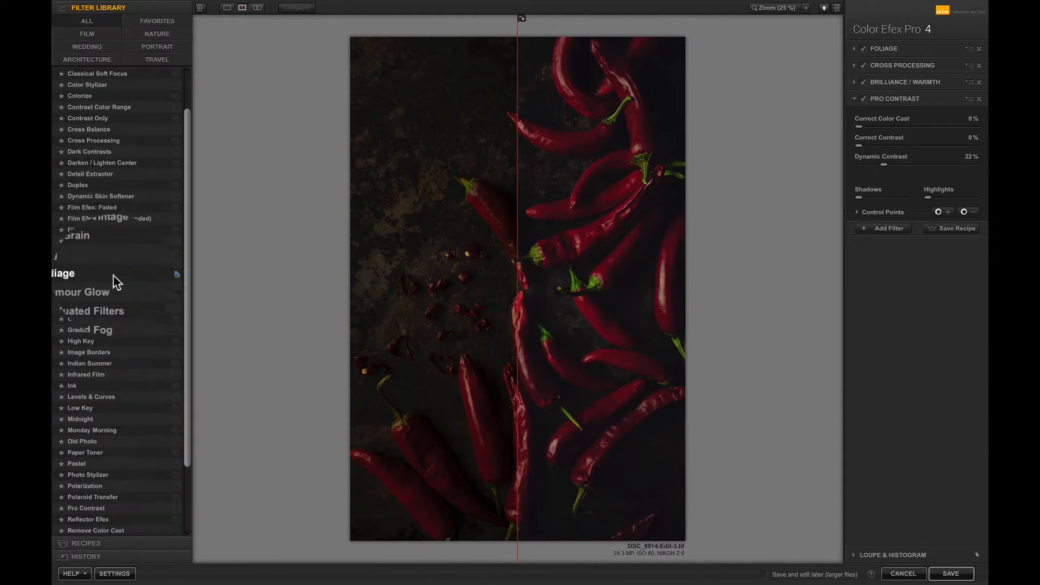
pyautogui.click(125, 145)
pyautogui.click(111, 308)
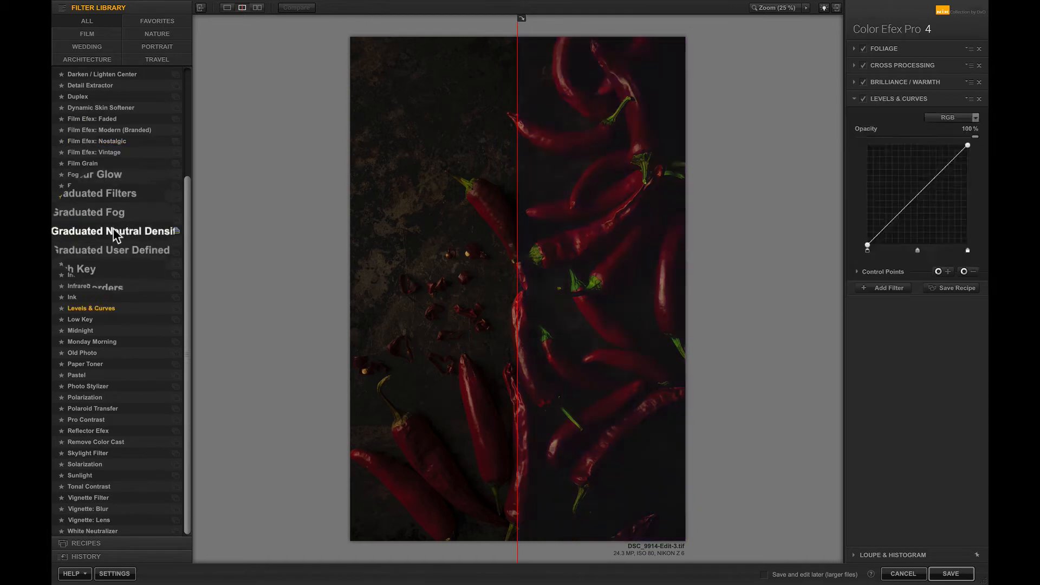
pyautogui.click(113, 229)
pyautogui.click(113, 184)
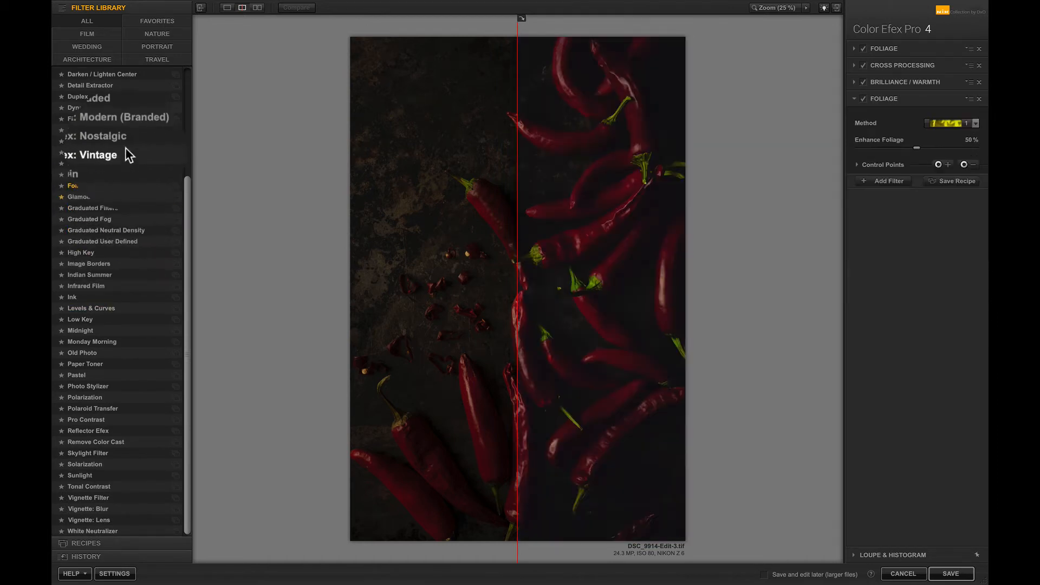
pyautogui.click(126, 145)
pyautogui.click(78, 96)
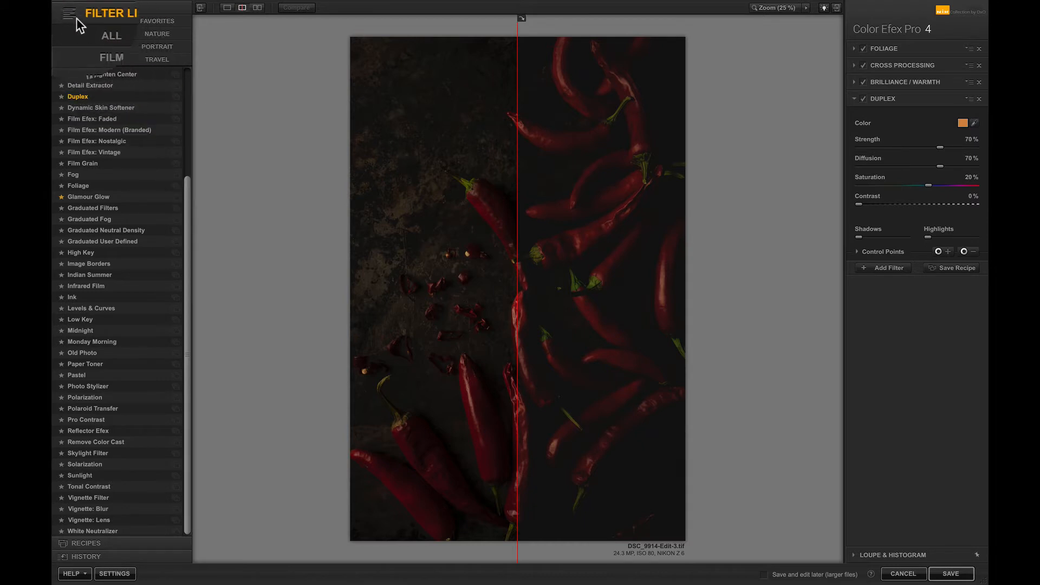
# Try the Blue Monday recipe and a bluish Light & Bright recipe on the photo
pyautogui.click(85, 543)
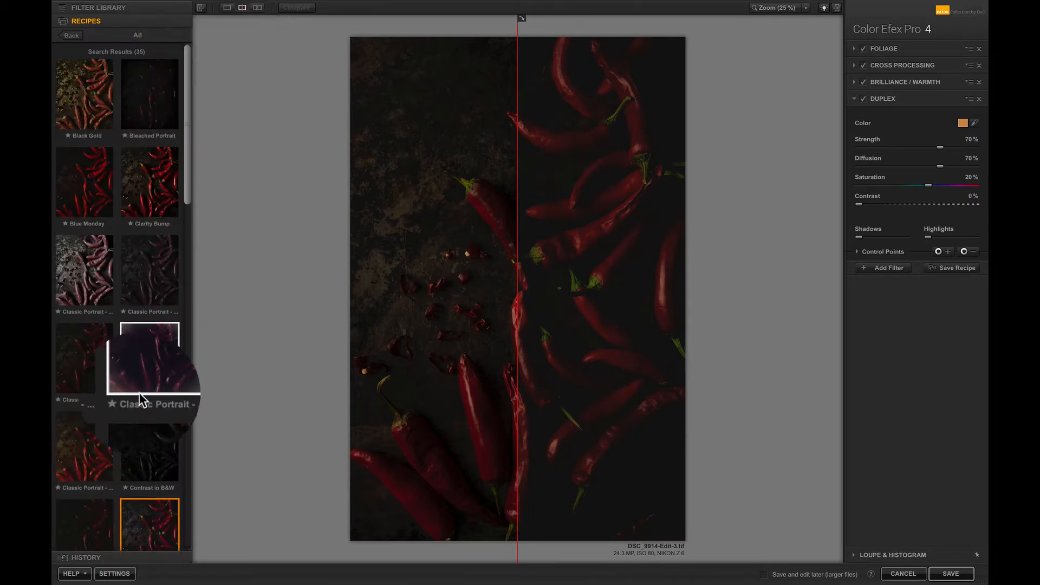
pyautogui.scroll(-1, 133, 246)
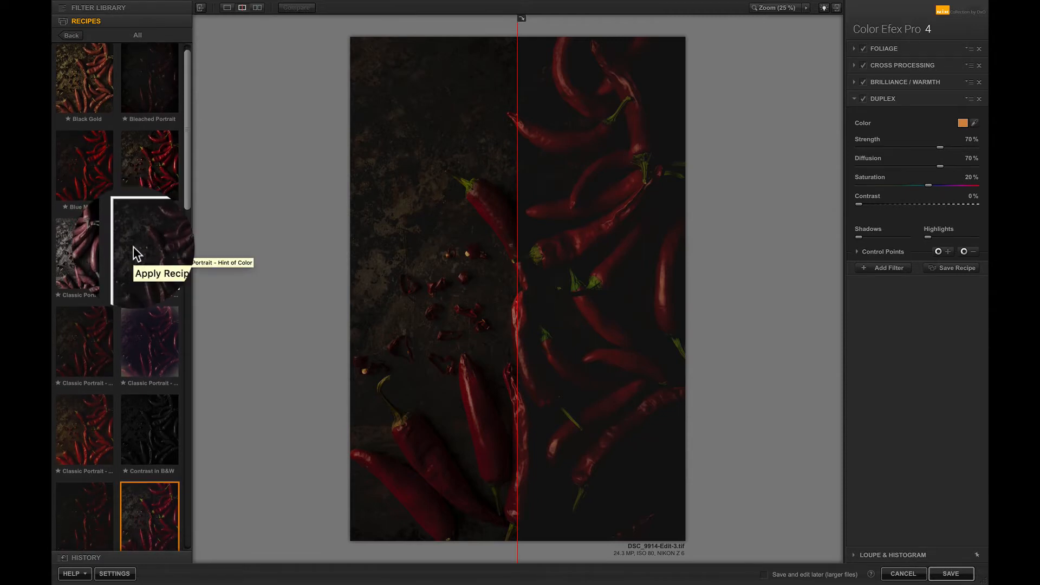
pyautogui.click(113, 162)
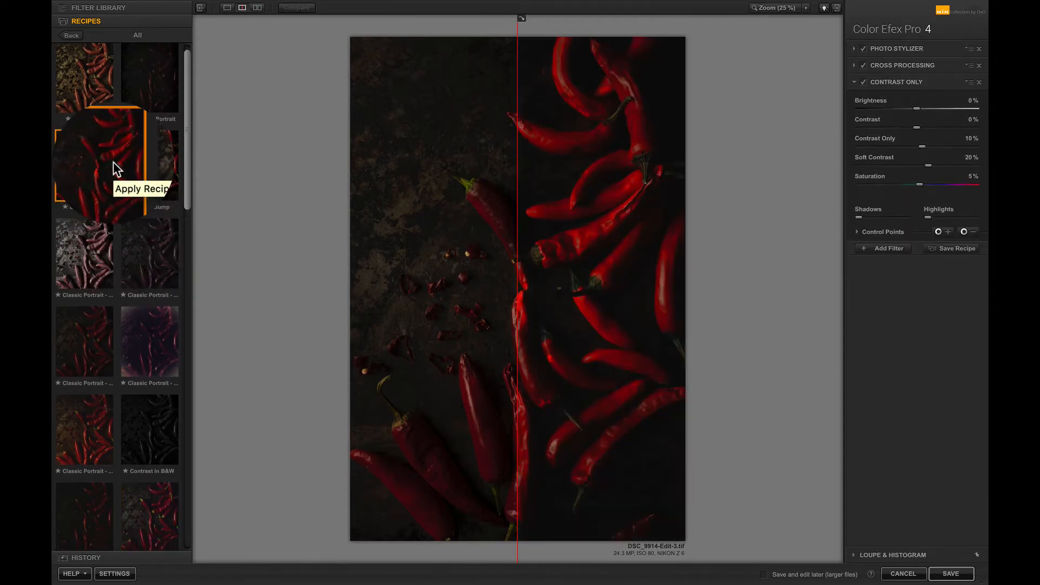
pyautogui.scroll(-3, 112, 363)
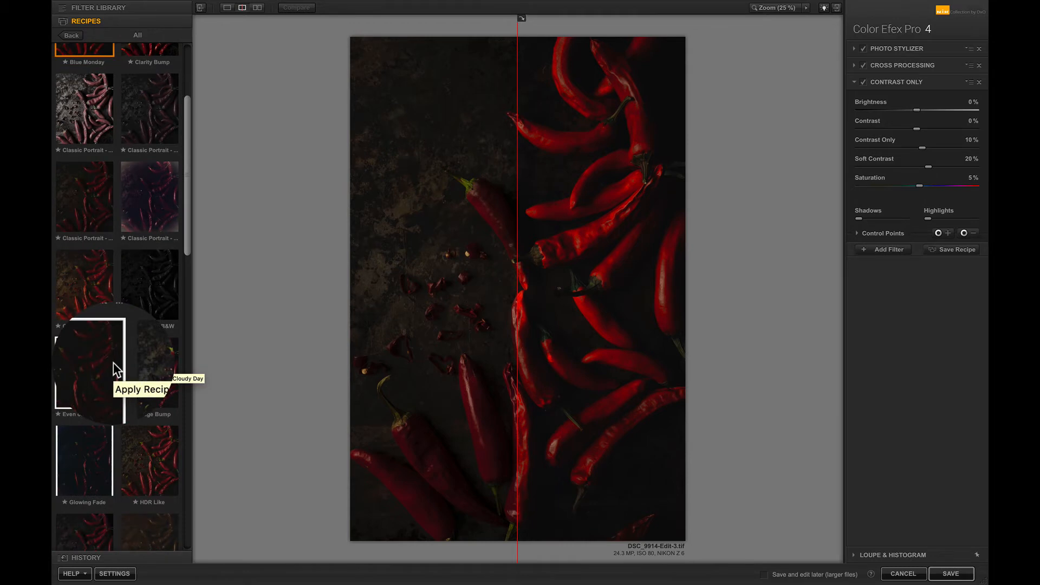
pyautogui.scroll(-3, 113, 363)
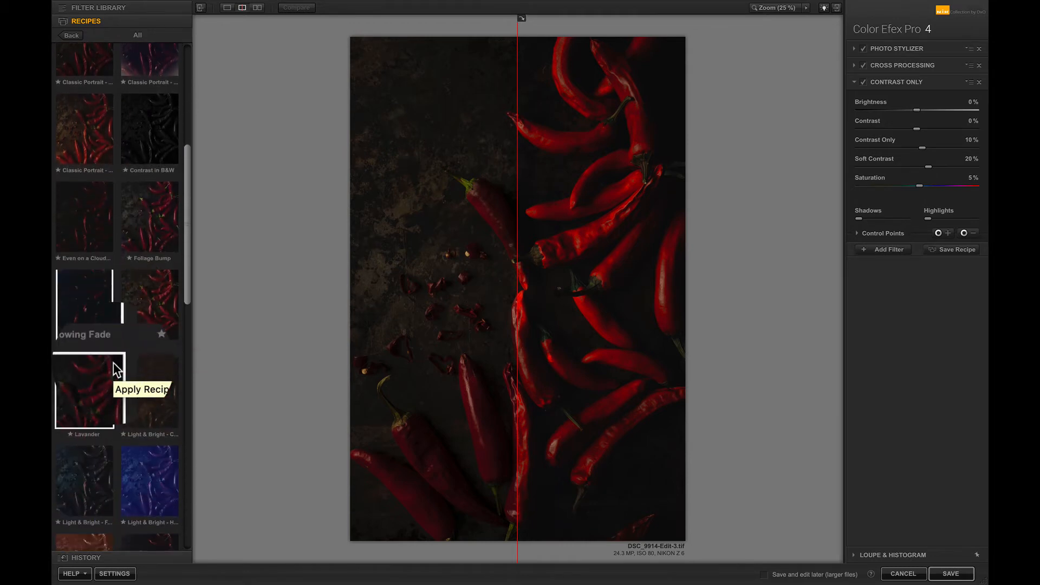
pyautogui.click(109, 478)
# Try the Red Rocks, Super Punch and Soft Landscape recipes on the photo
pyautogui.scroll(-3, 108, 478)
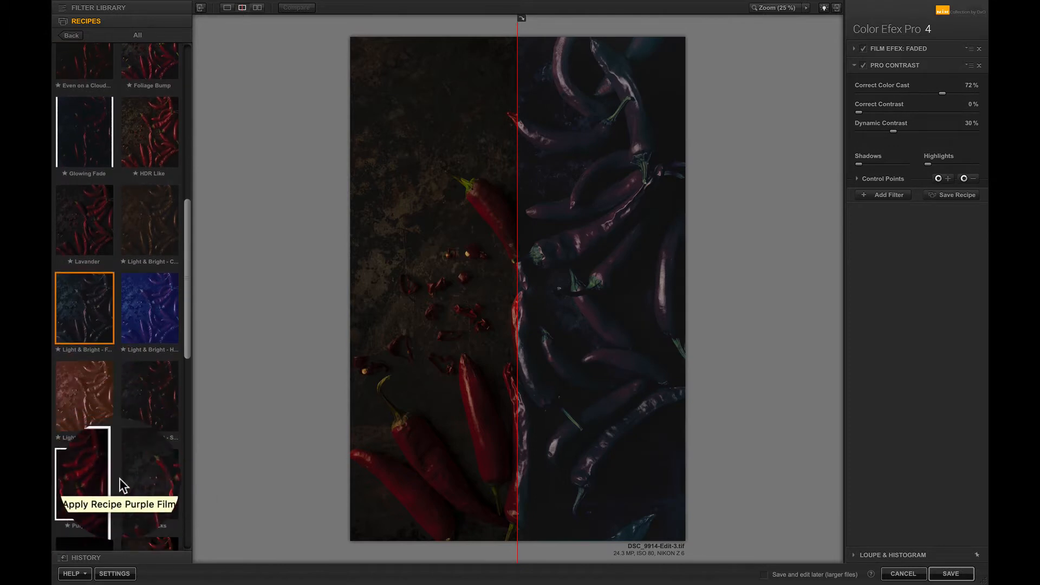
pyautogui.click(147, 476)
pyautogui.scroll(-3, 146, 477)
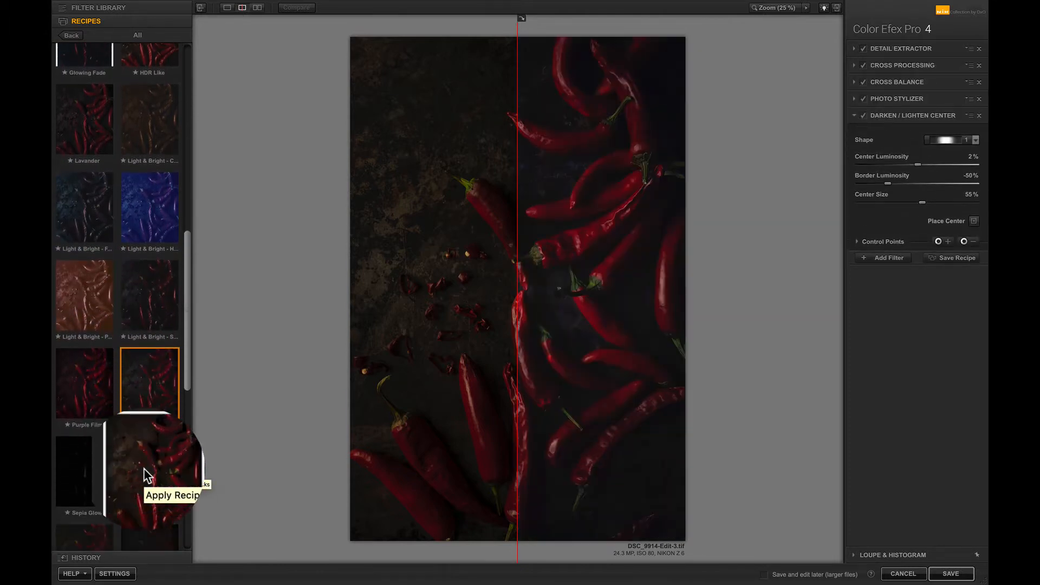
pyautogui.scroll(-2, 144, 469)
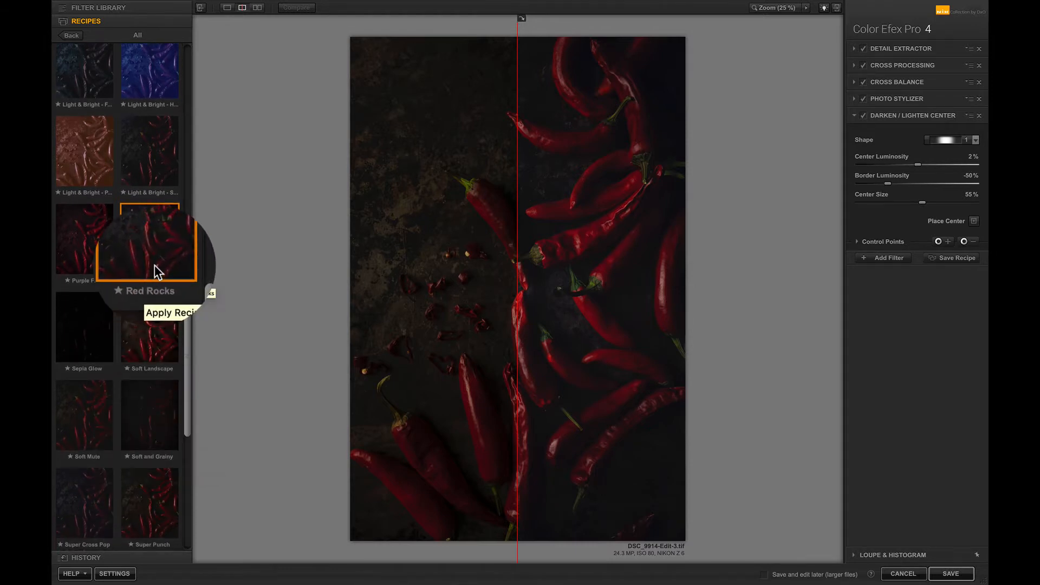
pyautogui.scroll(-1, 149, 314)
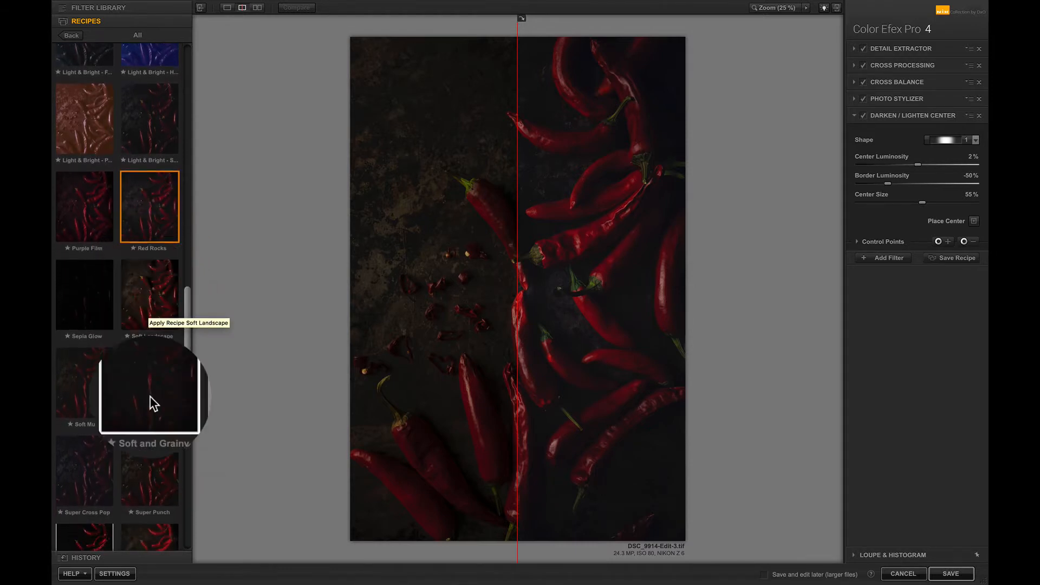
pyautogui.click(143, 457)
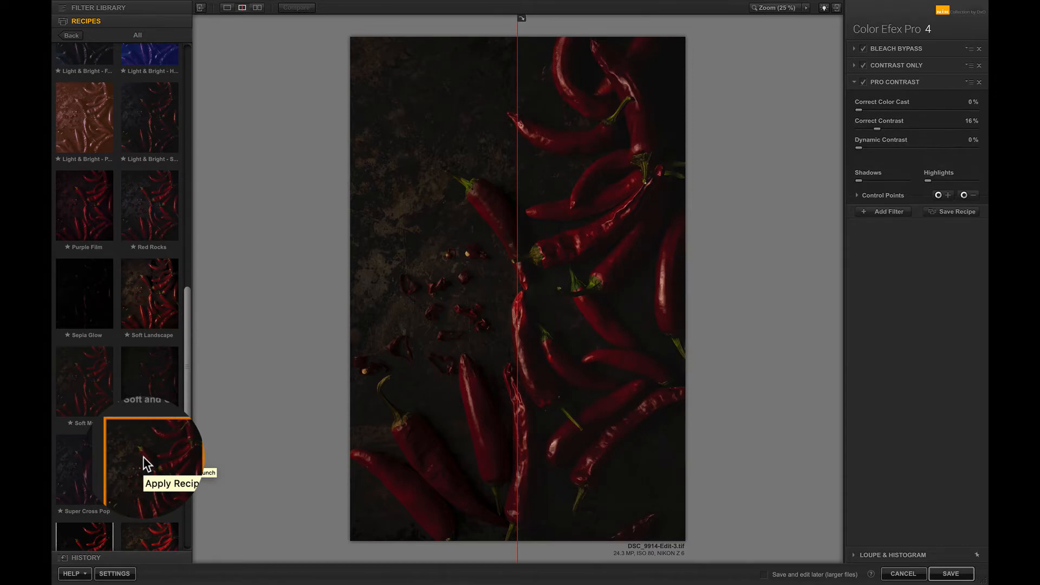
pyautogui.click(143, 304)
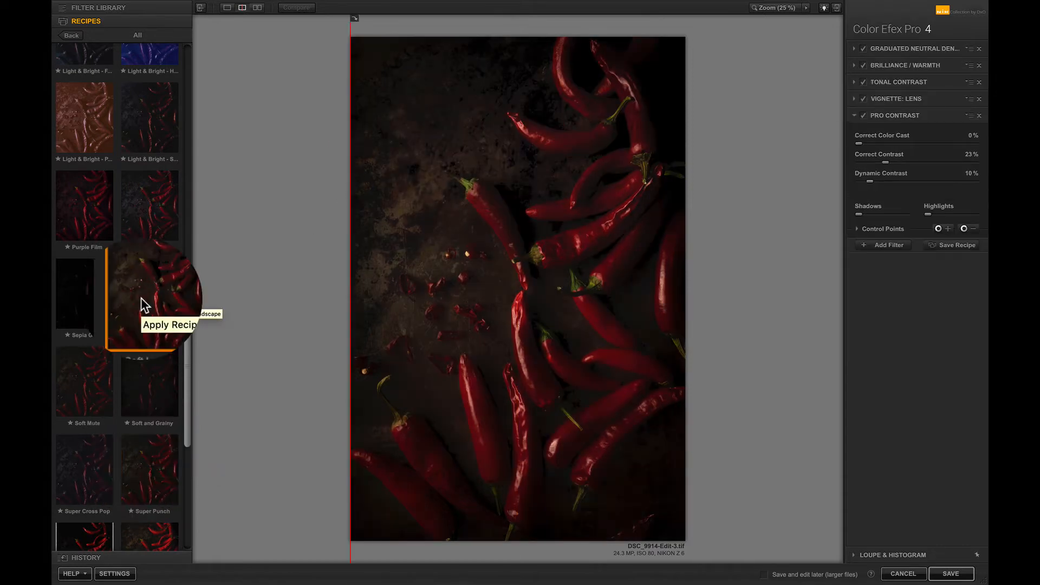
# Apply the Red Rocks recipe and place the before/after split line near the middle of the photo
pyautogui.click(150, 217)
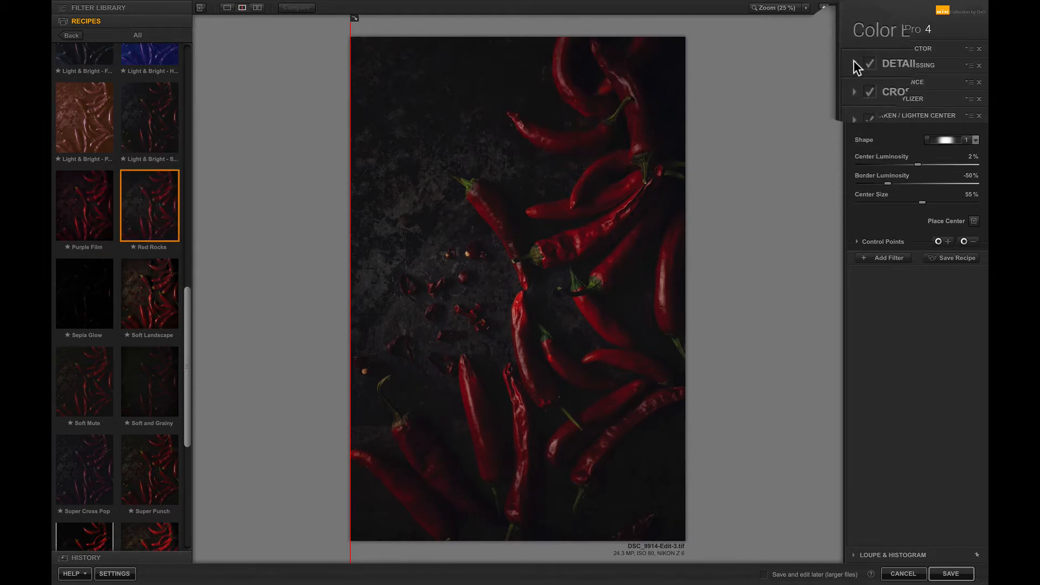
pyautogui.moveTo(351, 61); pyautogui.dragTo(510, 56)
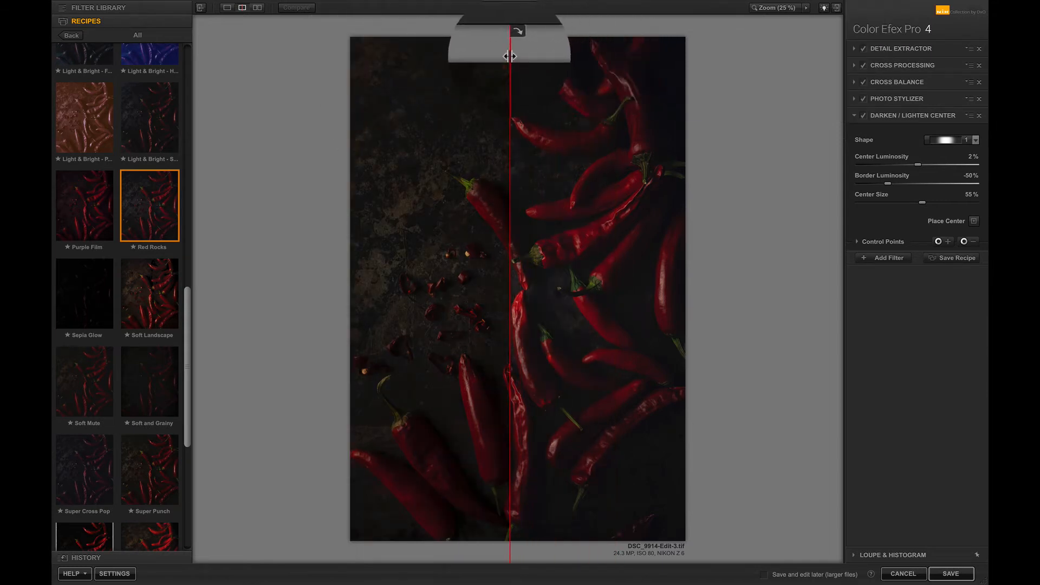
# Show the single-image preview and set the Detail Extractor filter to 17% Detail Extractor, 14% Contrast and 17% Saturation
pyautogui.click(854, 49)
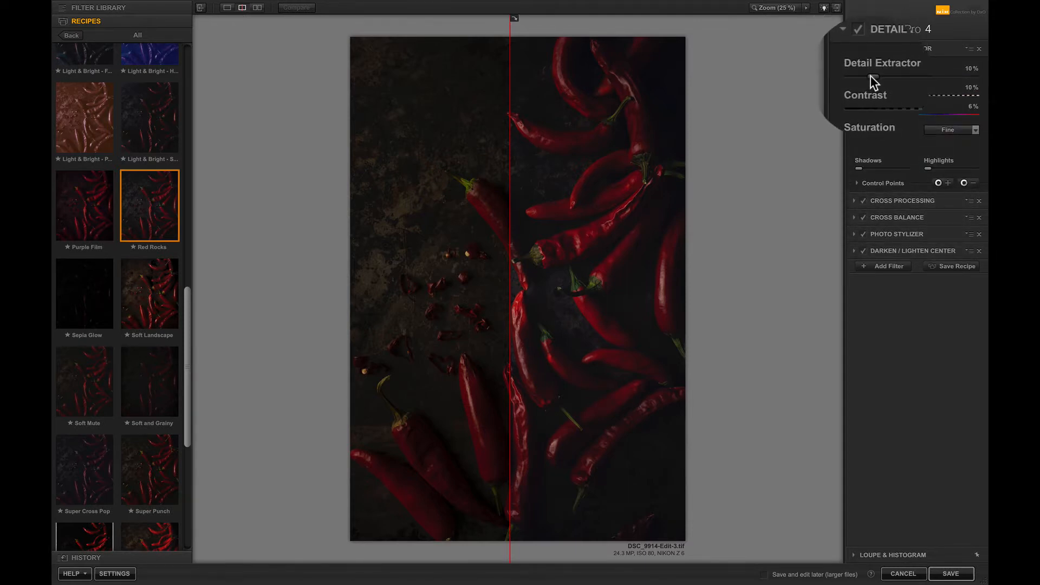
pyautogui.moveTo(870, 75); pyautogui.dragTo(886, 76)
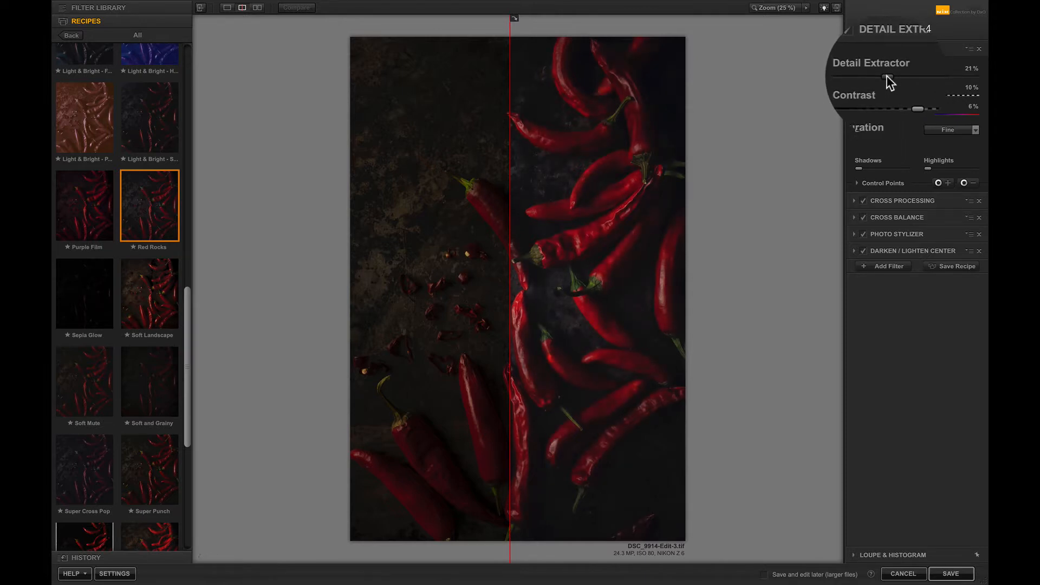
pyautogui.click(227, 13)
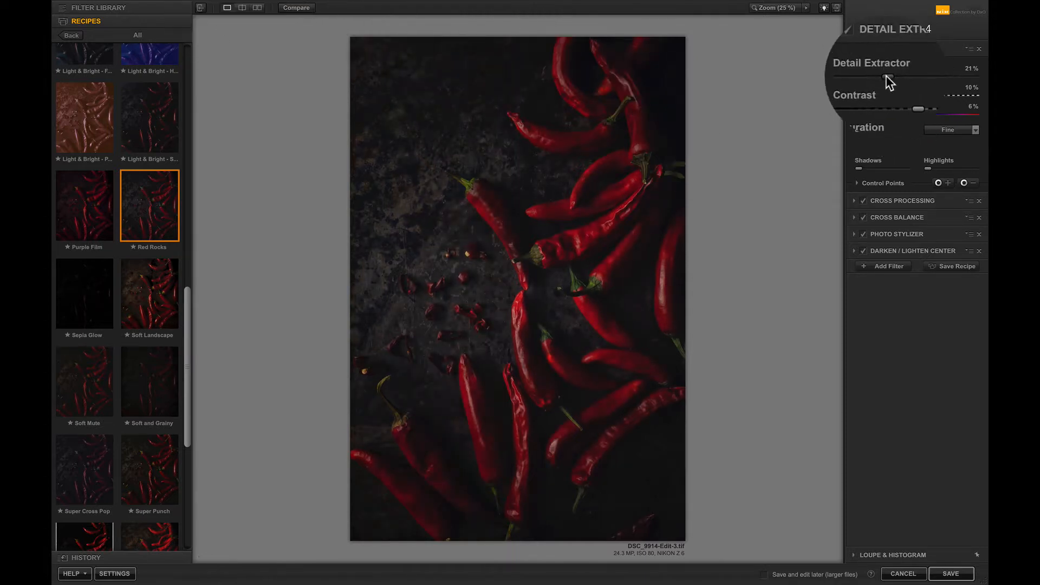
pyautogui.moveTo(885, 76)
pyautogui.mouseDown()
pyautogui.moveTo(926, 78)
pyautogui.moveTo(856, 81)
pyautogui.moveTo(881, 79)
pyautogui.mouseUp()
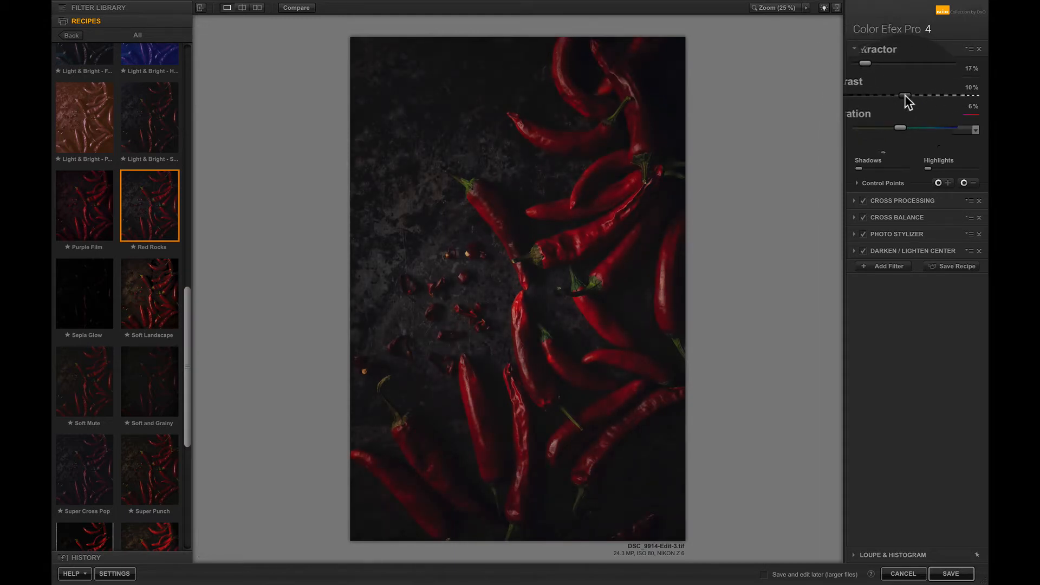
pyautogui.moveTo(905, 95)
pyautogui.mouseDown()
pyautogui.moveTo(927, 95)
pyautogui.moveTo(909, 95)
pyautogui.mouseUp()
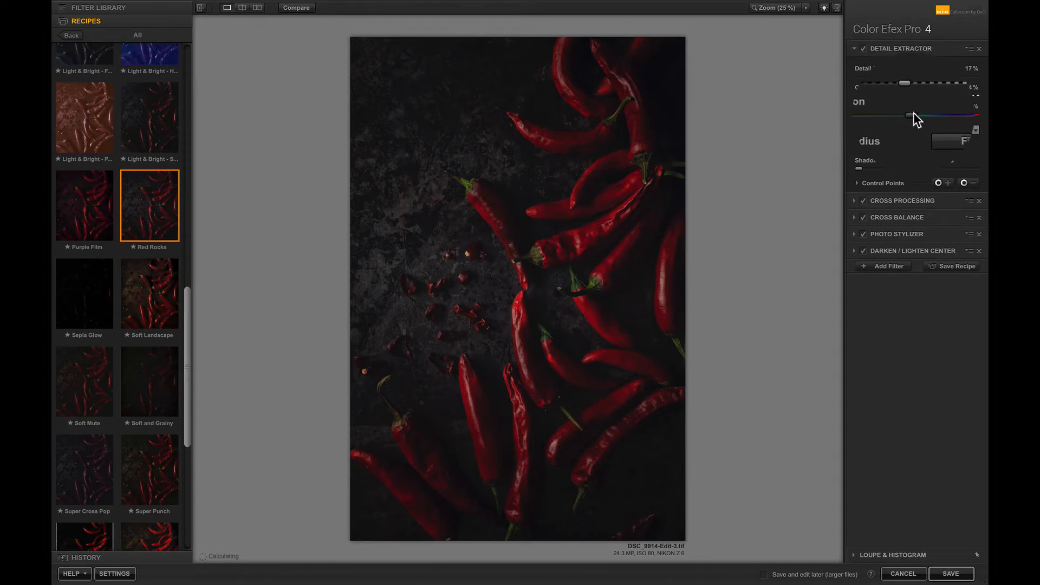
pyautogui.moveTo(912, 114); pyautogui.dragTo(908, 114)
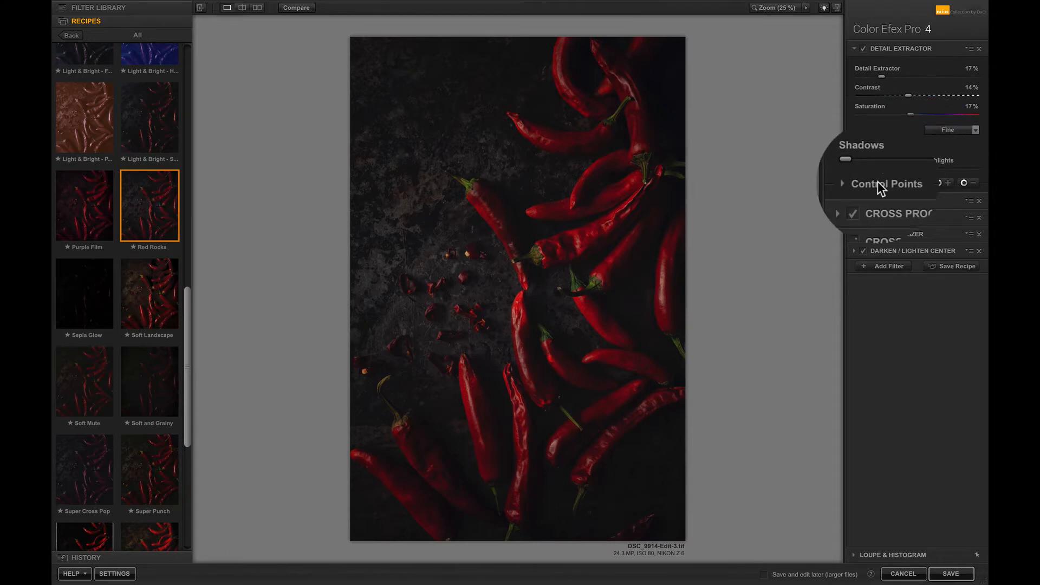
# Review Cross Processing, Cross Balance and Photo Stylizer, and set Darken / Lighten Center to 1% Center Luminosity and -36% Border Luminosity
pyautogui.click(854, 199)
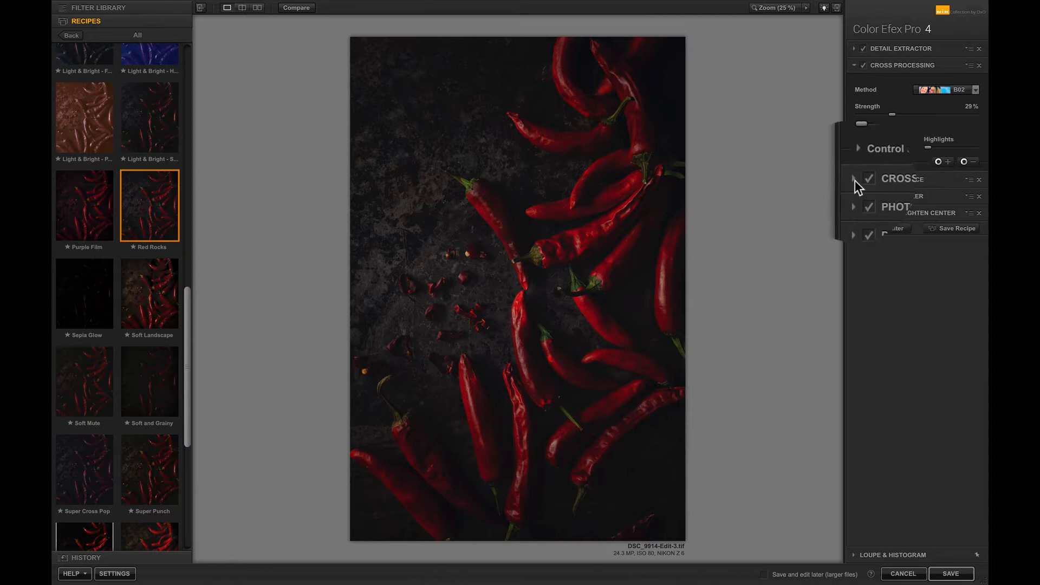
pyautogui.click(854, 178)
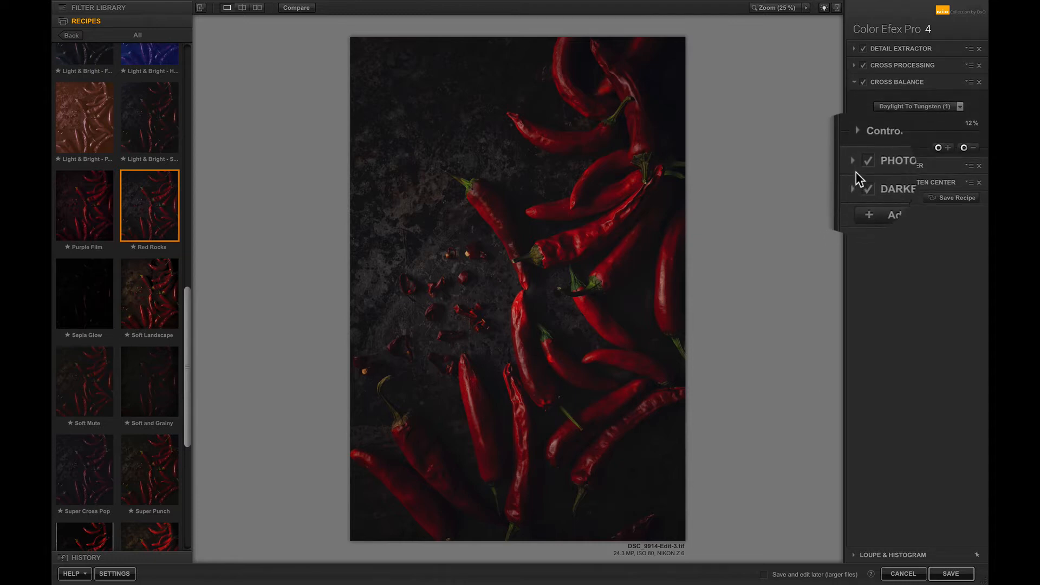
pyautogui.click(855, 167)
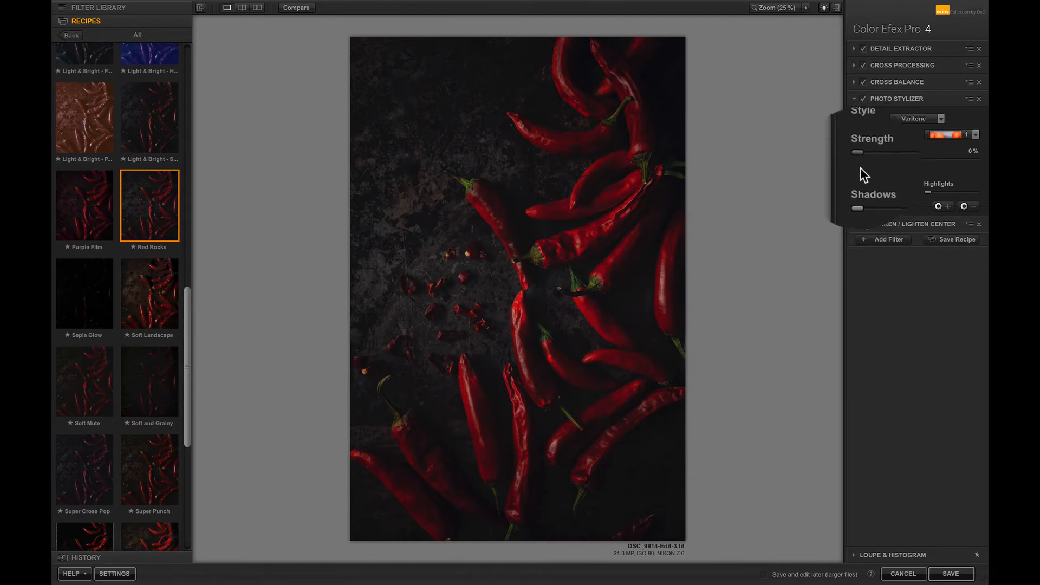
pyautogui.moveTo(861, 157); pyautogui.dragTo(987, 172)
# Replace the Darken / Lighten Center filter with Contrast Only from the filter library
pyautogui.click(99, 11)
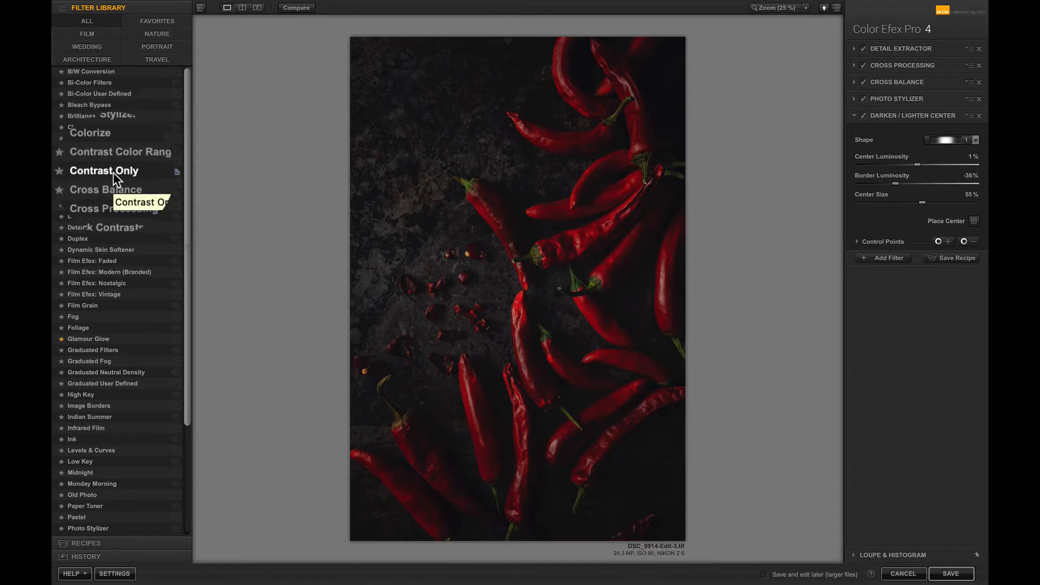
pyautogui.click(115, 174)
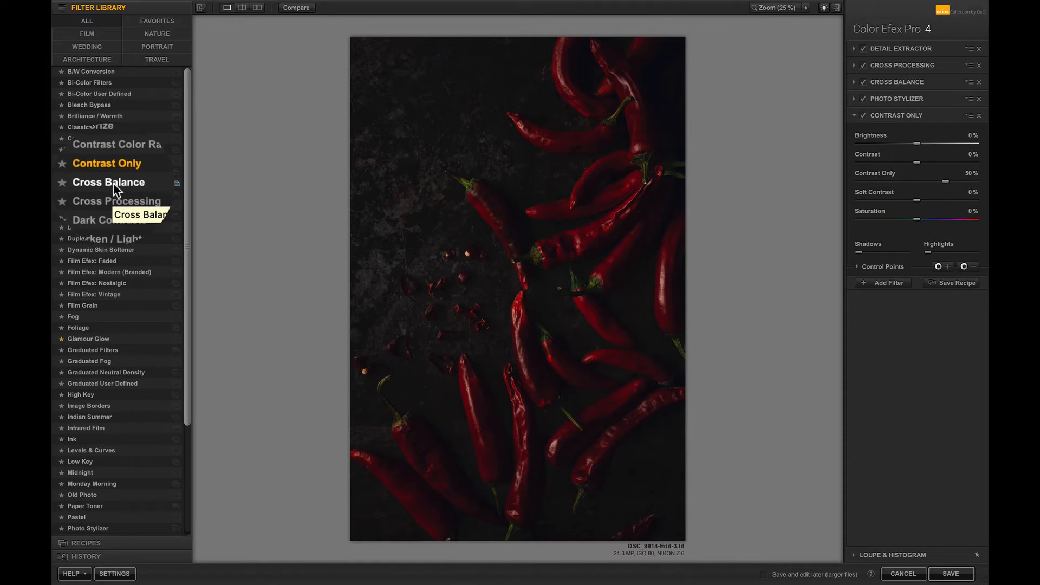
# Replace Contrast Only with the Dark Contrasts filter and set Brightness to -15%, Contrast to -36% and Saturation to -17%
pyautogui.click(113, 207)
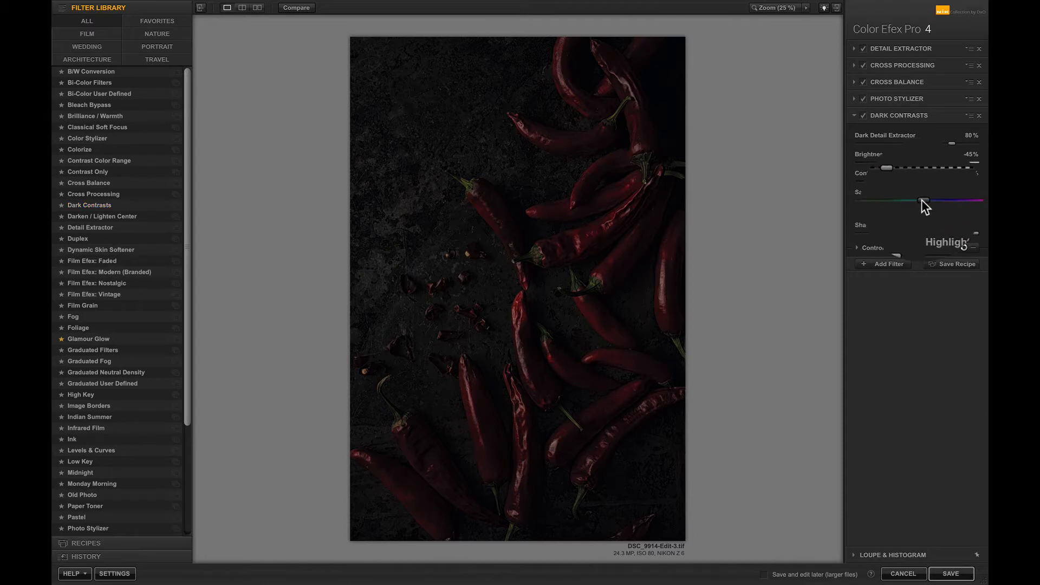
pyautogui.moveTo(897, 162); pyautogui.dragTo(921, 162)
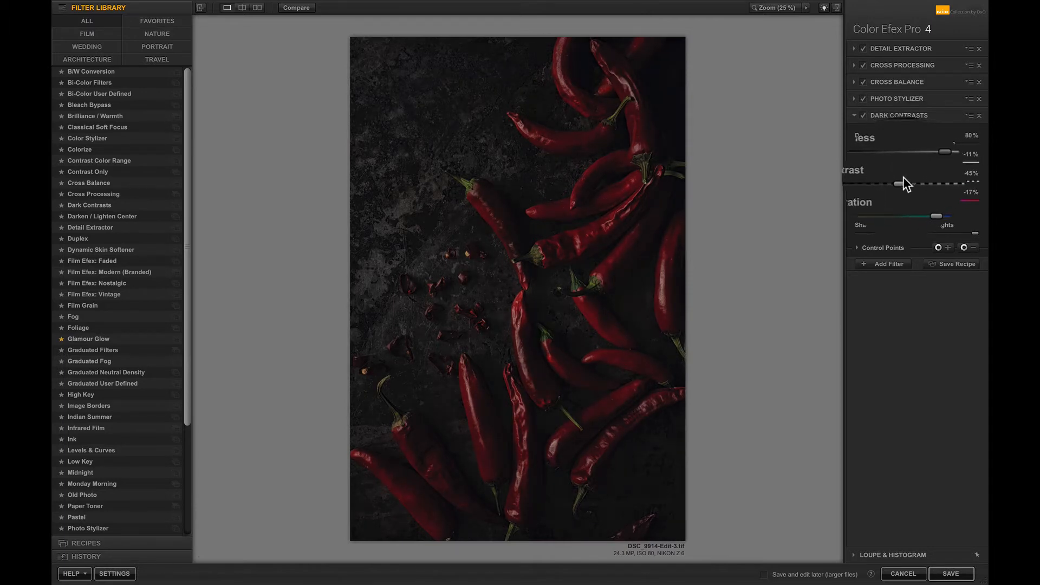
pyautogui.moveTo(902, 181); pyautogui.dragTo(908, 182)
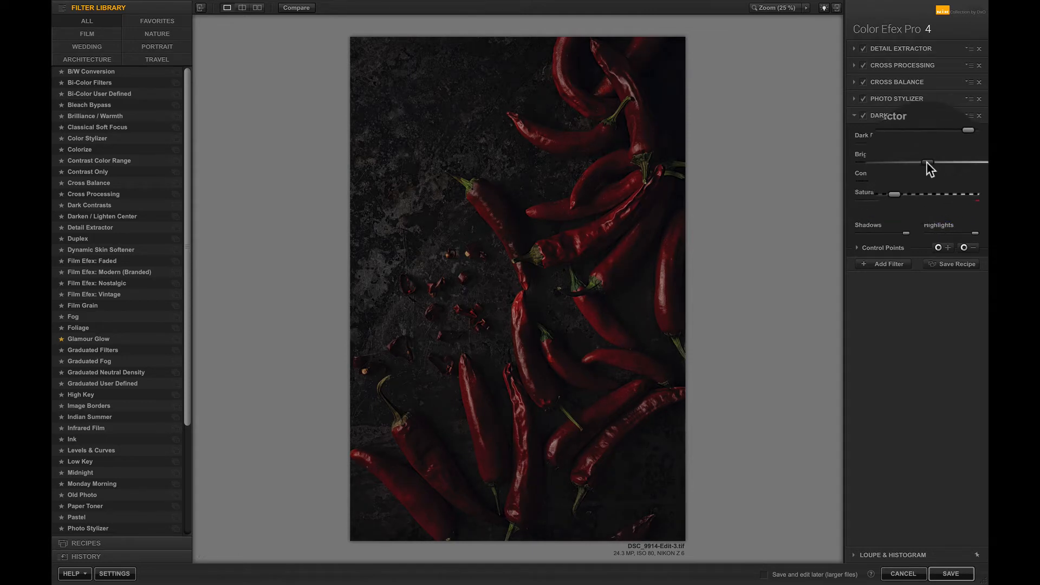
pyautogui.moveTo(926, 162); pyautogui.dragTo(930, 164)
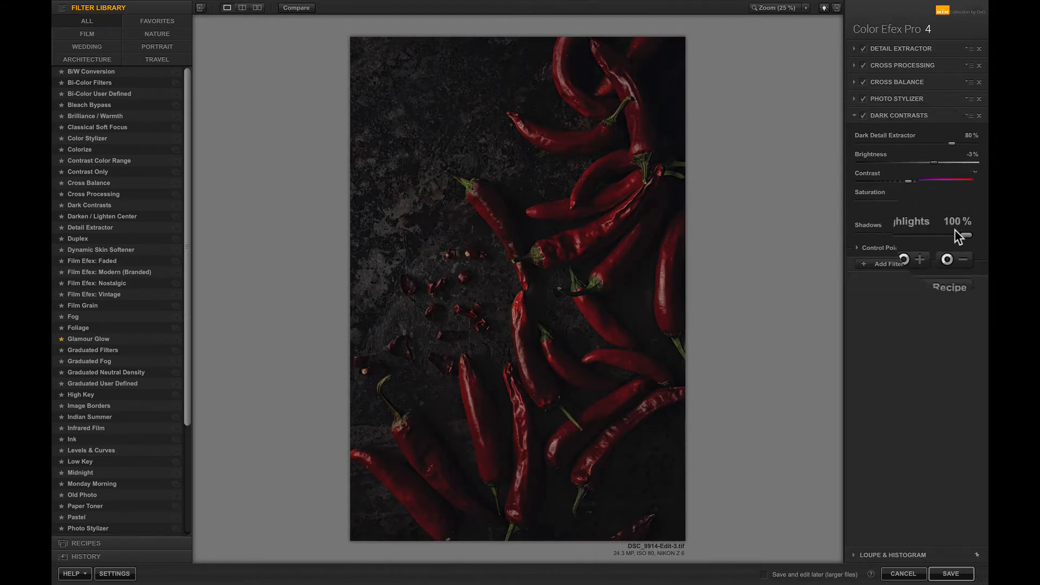
# Add a positive control point for Dark Contrasts on the dark background near the photo's upper-left corner and set its size to 35%
pyautogui.click(864, 248)
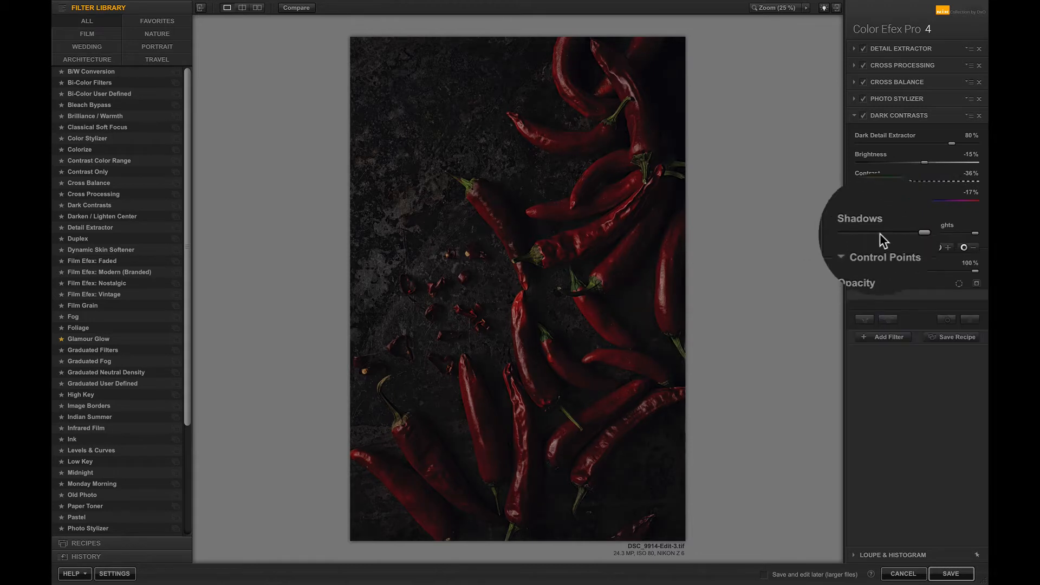
pyautogui.click(945, 248)
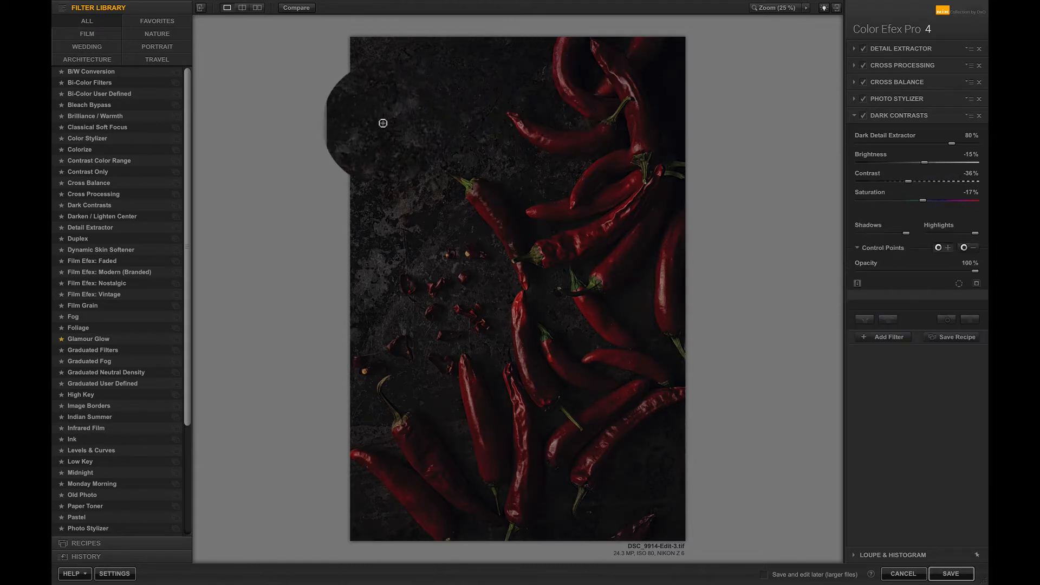
pyautogui.click(383, 124)
pyautogui.moveTo(383, 124); pyautogui.dragTo(487, 110)
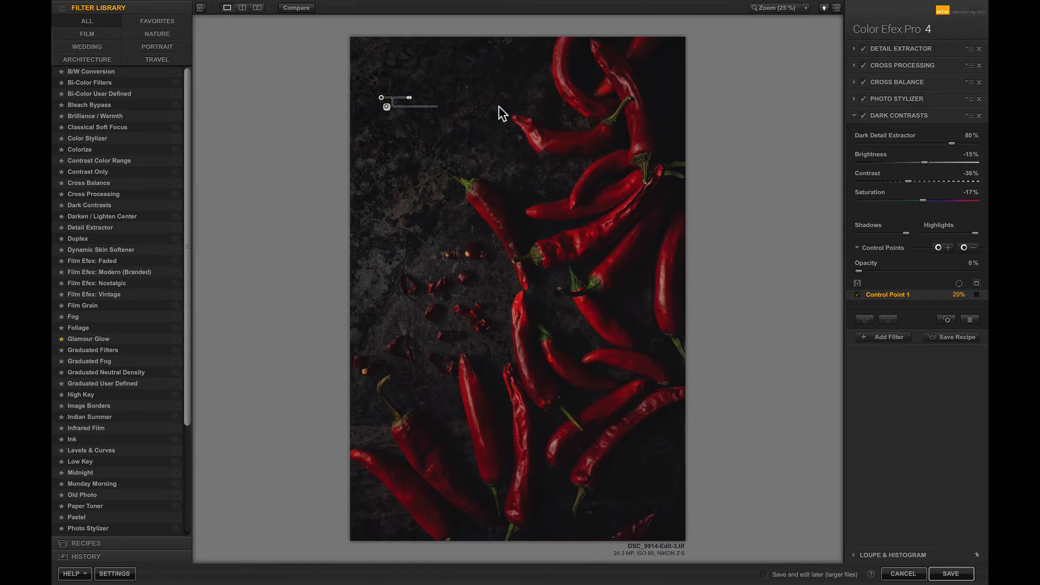
pyautogui.moveTo(409, 98)
pyautogui.mouseDown()
pyautogui.moveTo(483, 111)
pyautogui.moveTo(394, 106)
pyautogui.moveTo(412, 109)
pyautogui.moveTo(399, 99)
pyautogui.mouseUp()
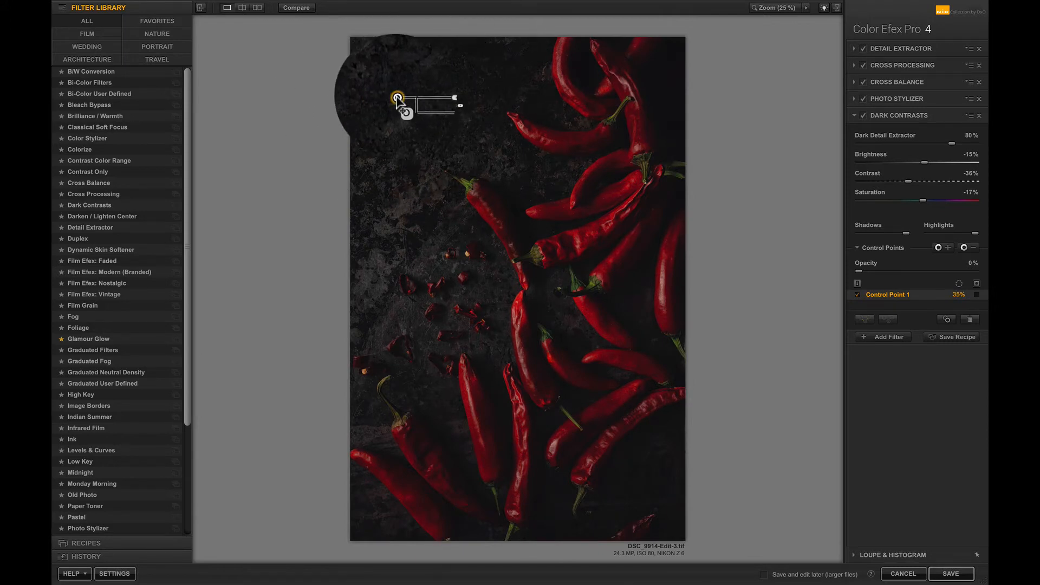
# Inspect the first control point's mask to see which areas the Dark Contrasts filter affects, and hide the mask again
pyautogui.click(968, 296)
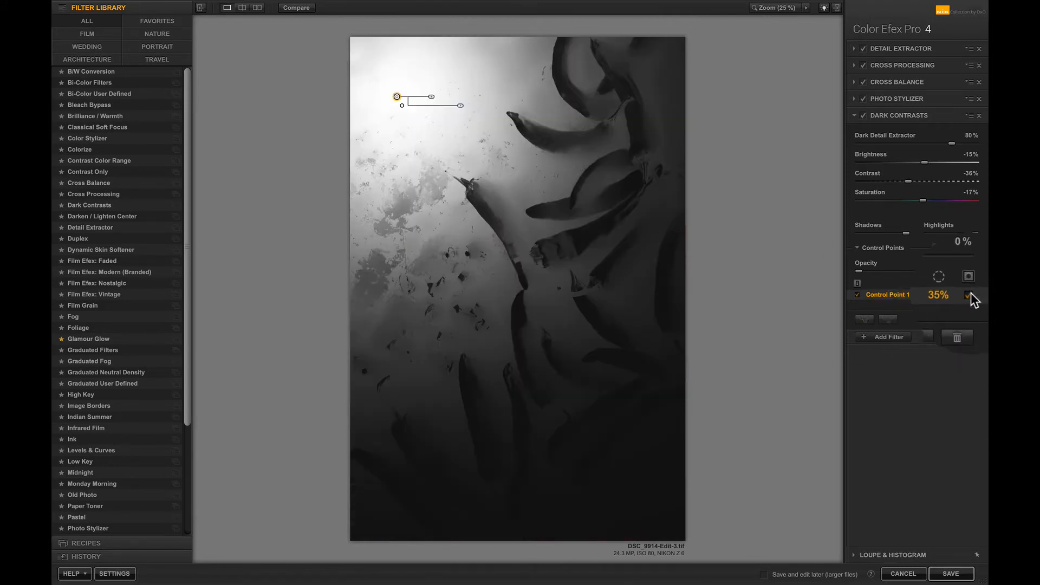
pyautogui.click(971, 293)
pyautogui.click(967, 283)
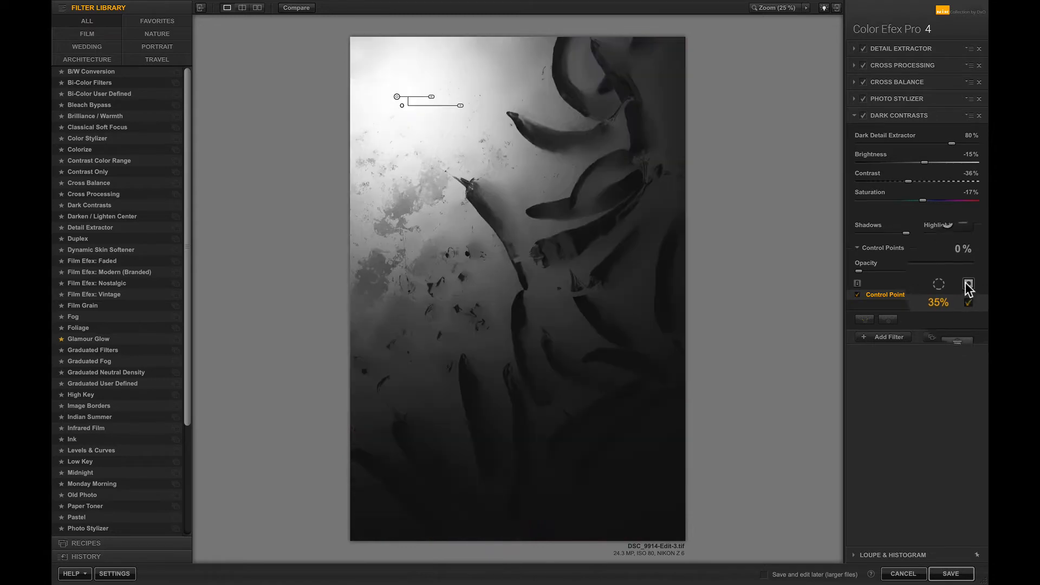
pyautogui.click(967, 284)
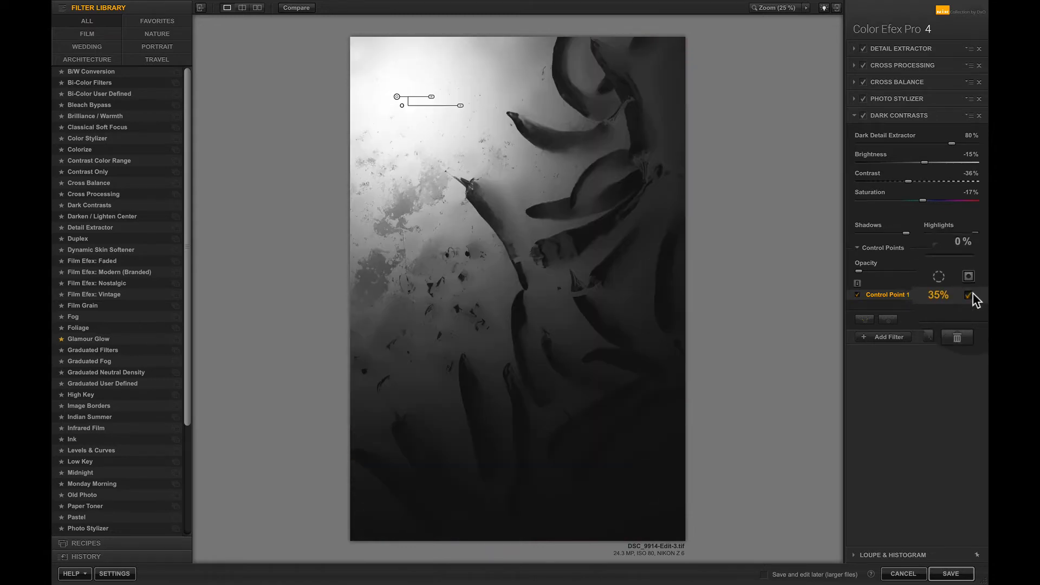
pyautogui.click(970, 295)
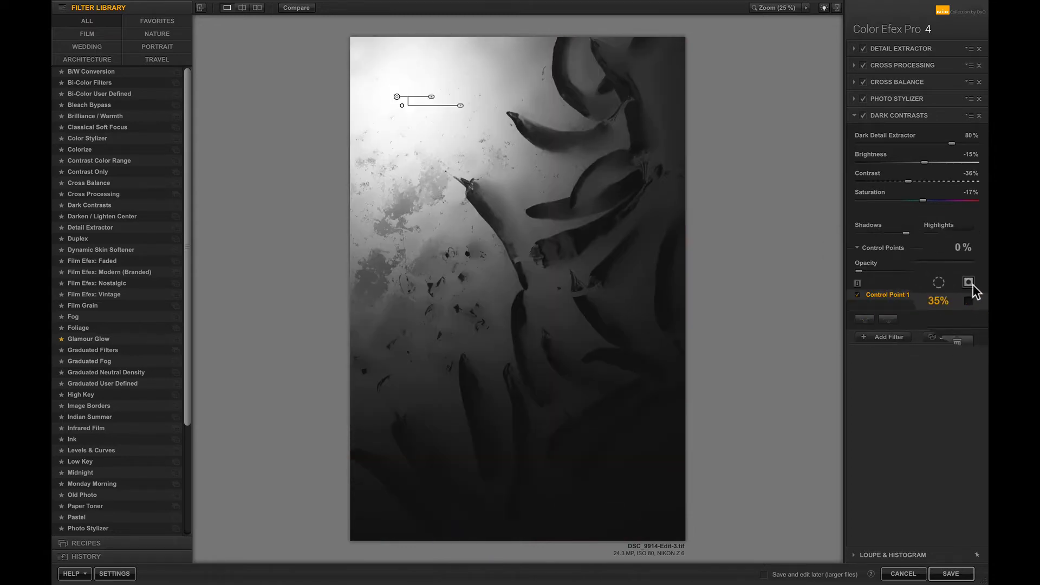
pyautogui.click(969, 282)
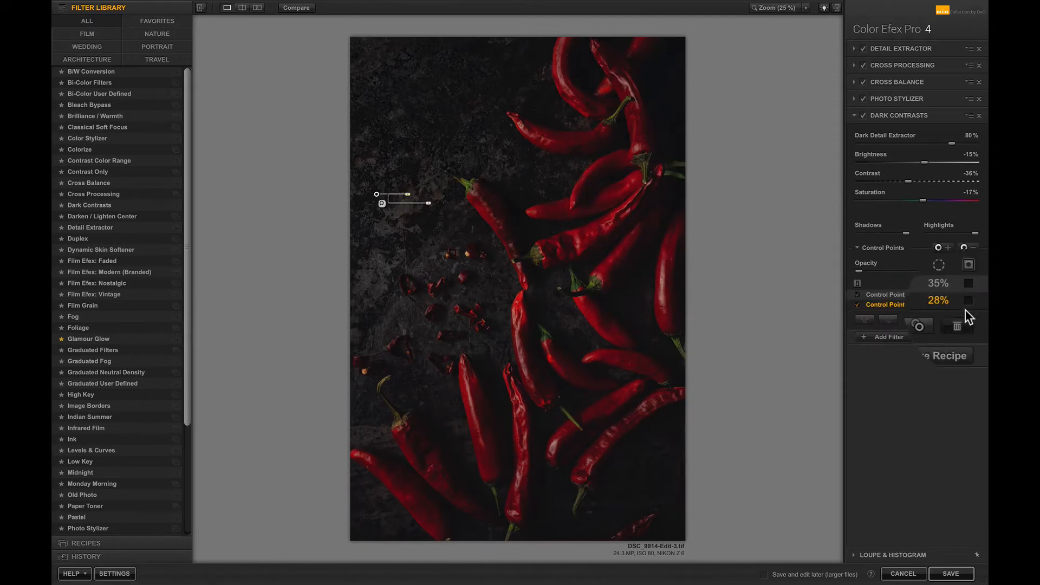
# Check the control point masks and add a third point on the background beside the scattered chili pieces, sized 21%
pyautogui.click(968, 297)
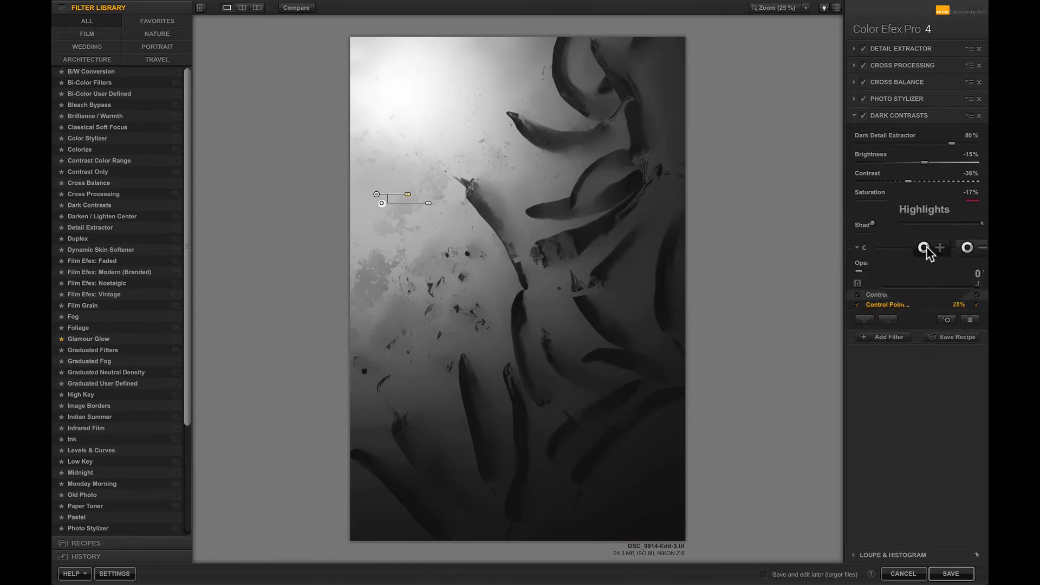
pyautogui.click(936, 247)
pyautogui.click(370, 284)
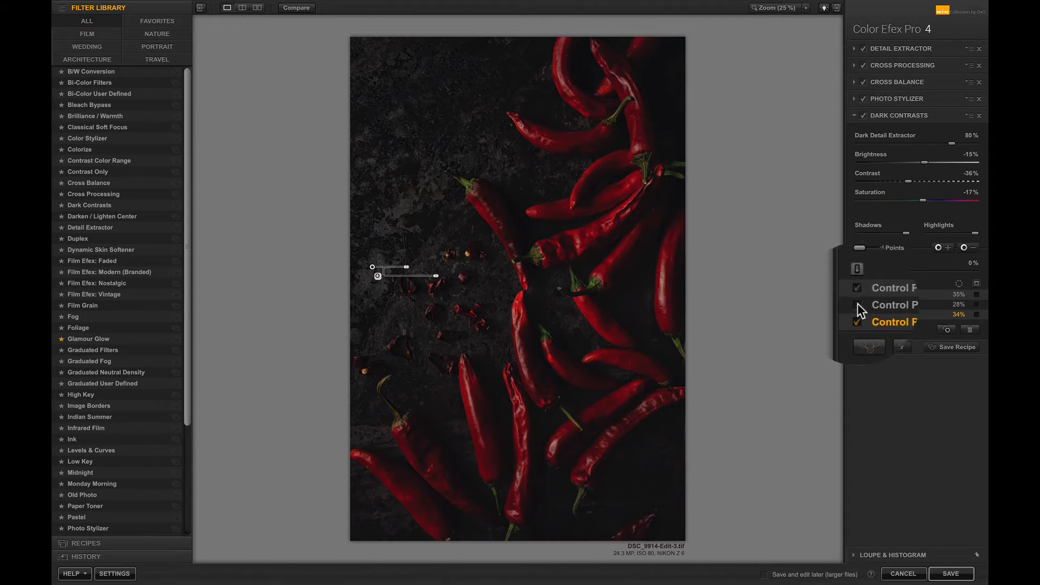
pyautogui.click(857, 314)
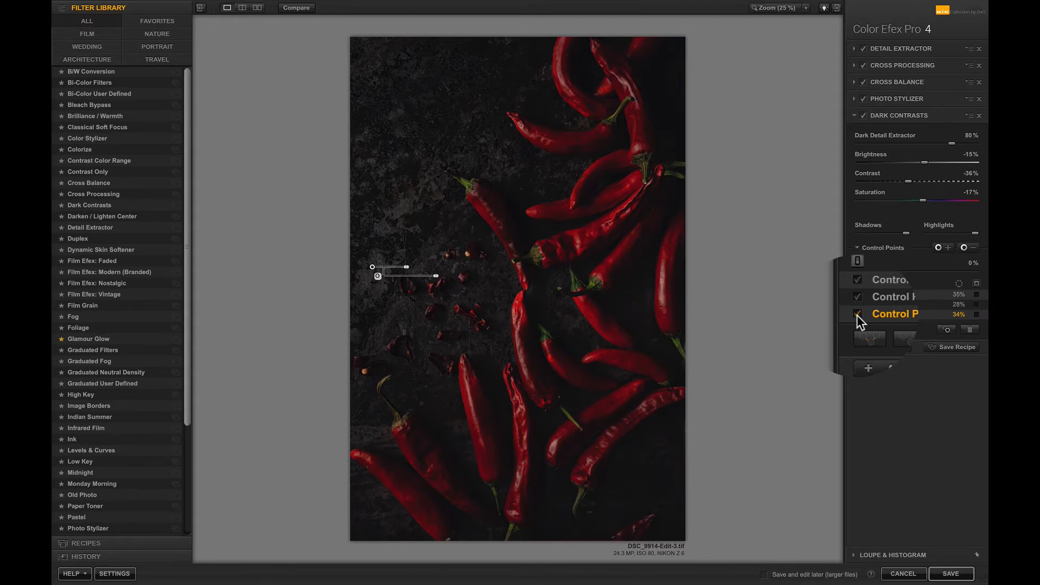
pyautogui.moveTo(406, 268); pyautogui.dragTo(438, 271)
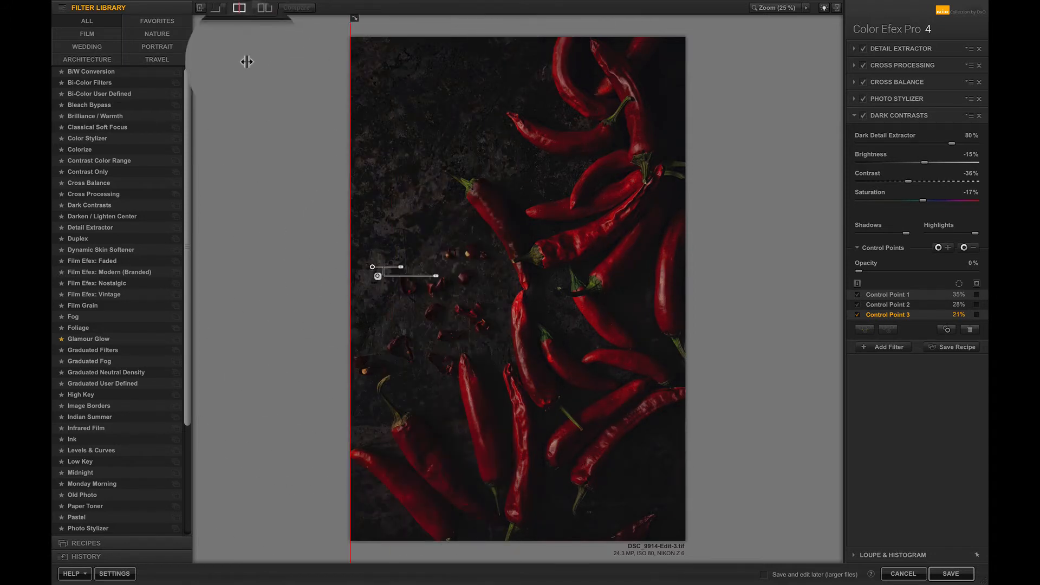
# Compare the chili photo before and after the edits by moving the split line from its left edge to the middle
pyautogui.moveTo(246, 61); pyautogui.dragTo(217, 58)
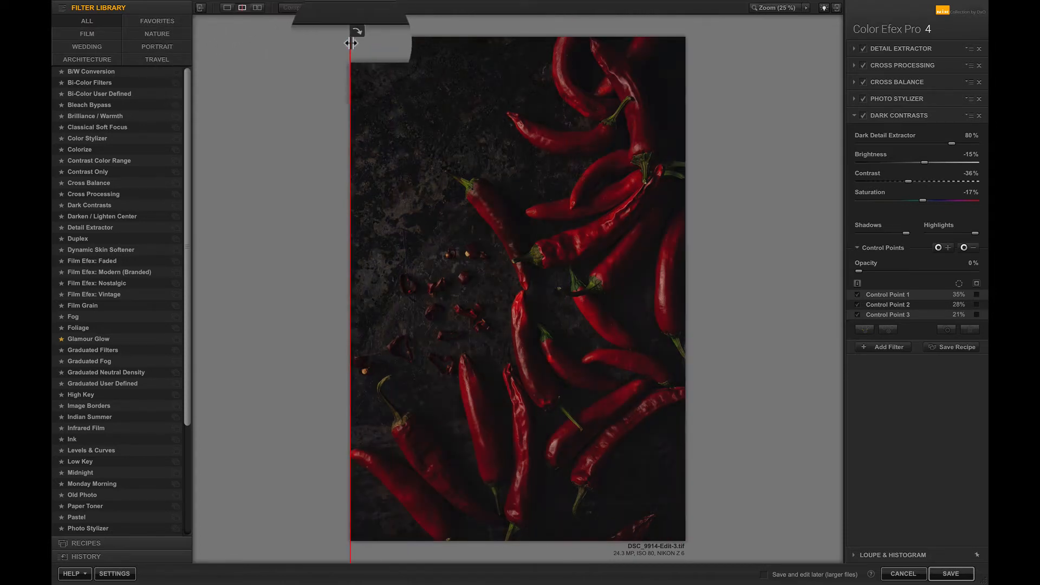
pyautogui.moveTo(351, 43); pyautogui.dragTo(511, 40)
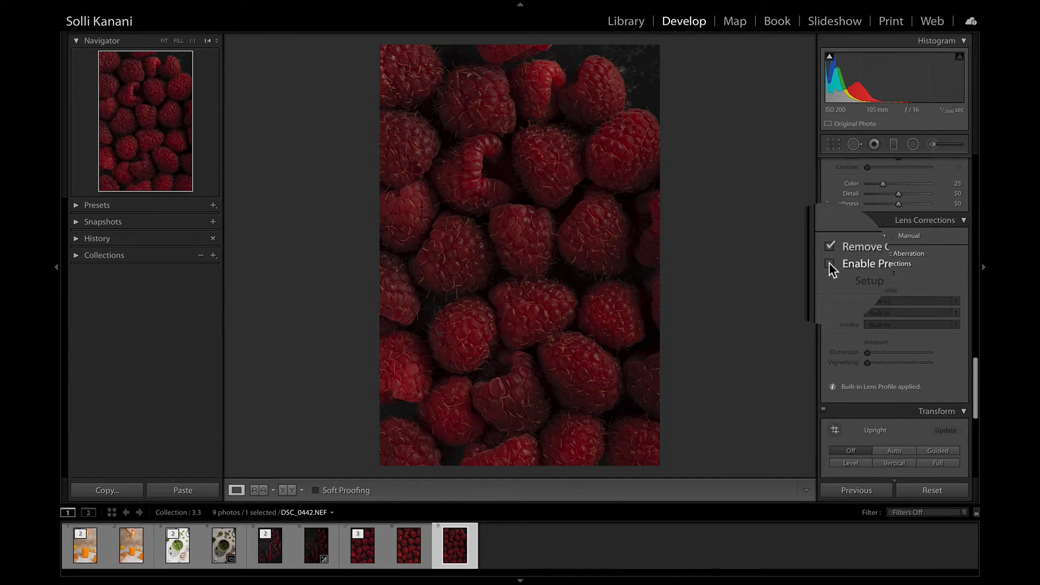
# In Lightroom, enable profile corrections for the raspberry photo DSC_0442.NEF and choose Nikon as the lens make
pyautogui.click(831, 264)
pyautogui.click(902, 302)
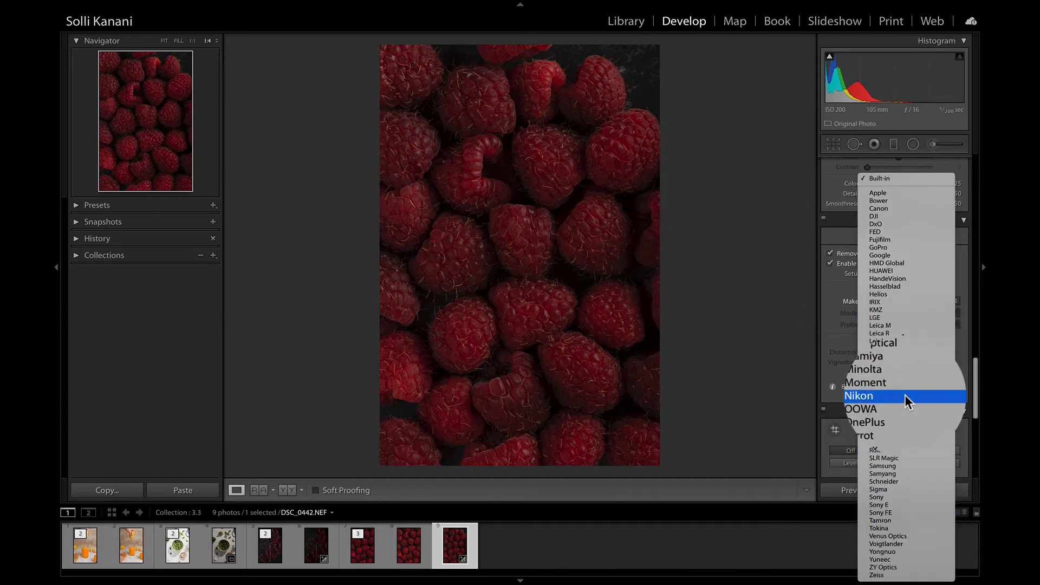
pyautogui.click(905, 401)
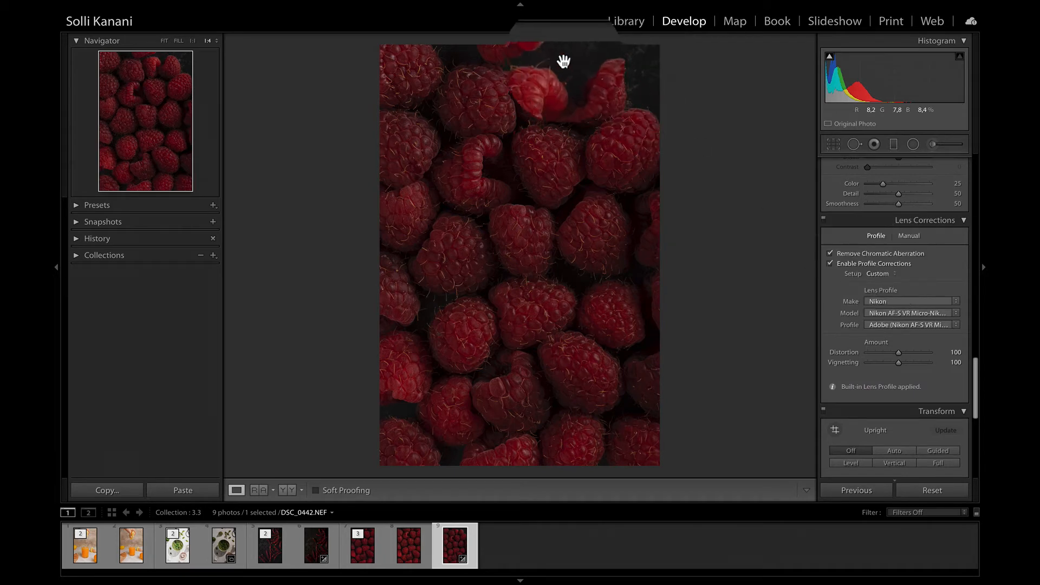
# Crop the raspberry photo at its original aspect ratio, cutting away the dark gap in the upper-right corner
pyautogui.click(836, 146)
pyautogui.moveTo(657, 62)
pyautogui.mouseDown()
pyautogui.moveTo(620, 82)
pyautogui.moveTo(641, 61)
pyautogui.mouseUp()
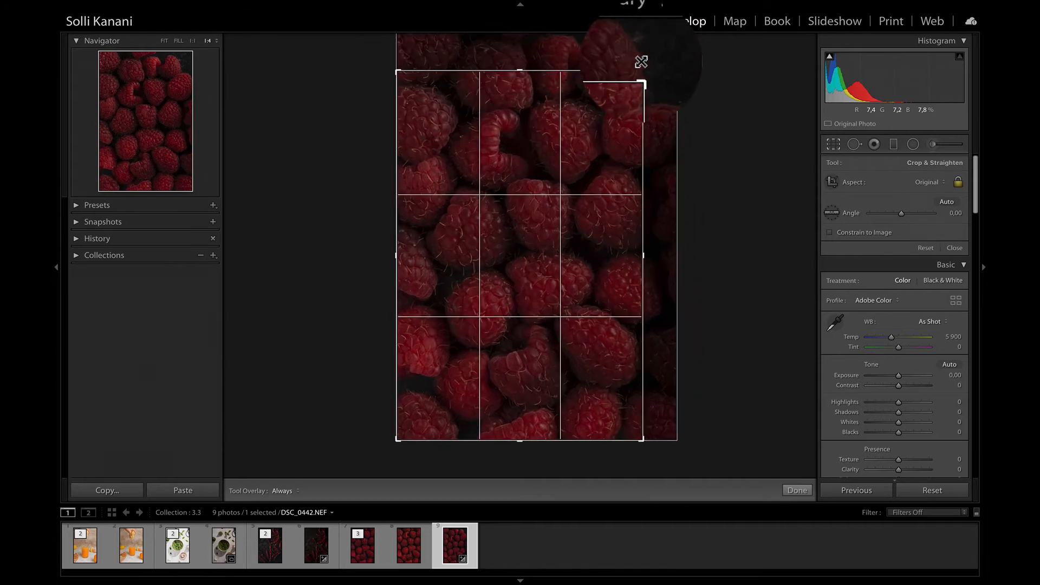
pyautogui.press('Return')
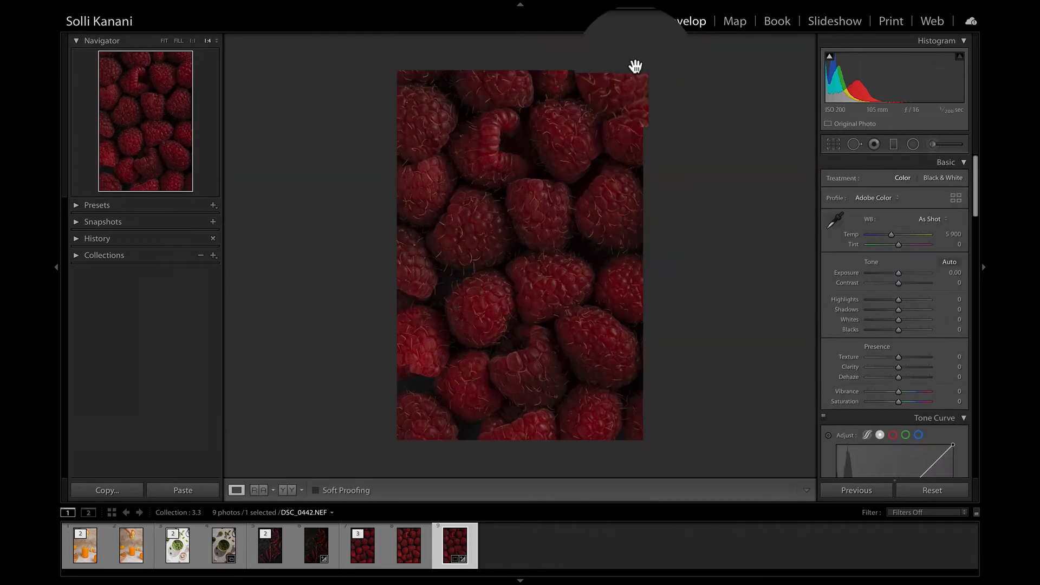
# Send the cropped raspberry photo from Lightroom to Color Efex Pro 4 for editing
pyautogui.rightClick(449, 530)
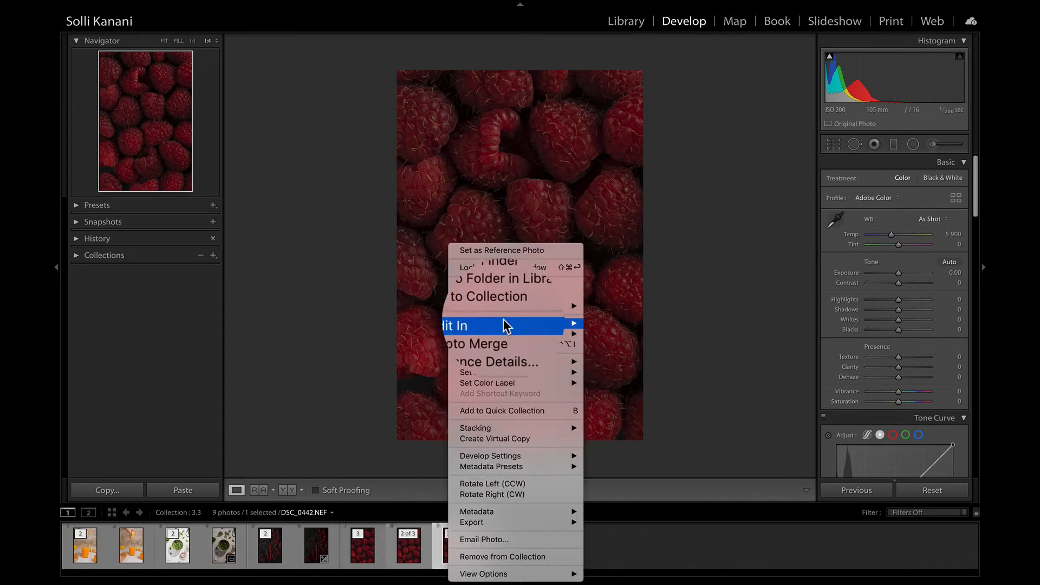
pyautogui.moveTo(509, 324)
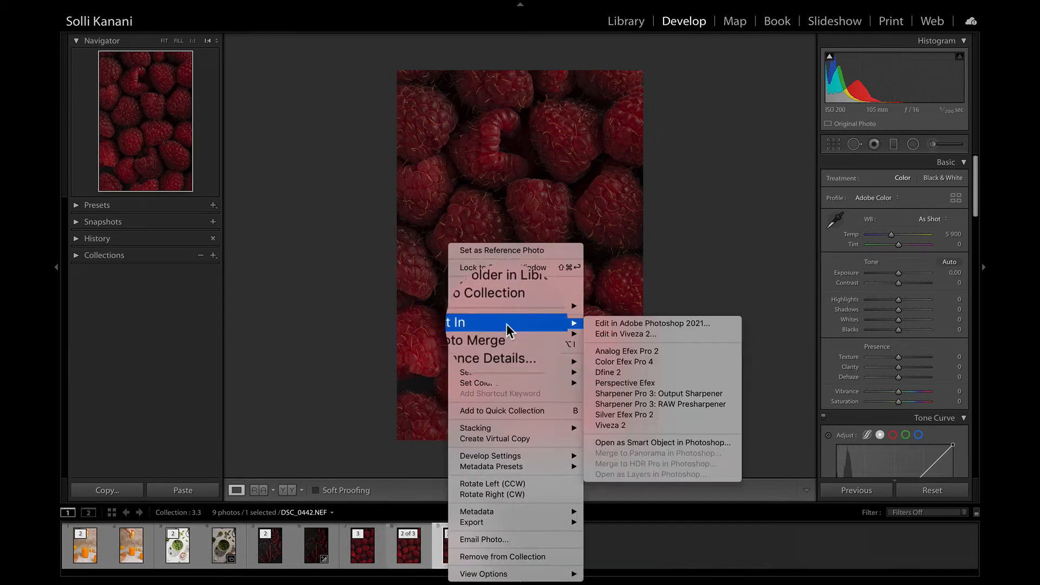
pyautogui.click(631, 372)
pyautogui.click(603, 351)
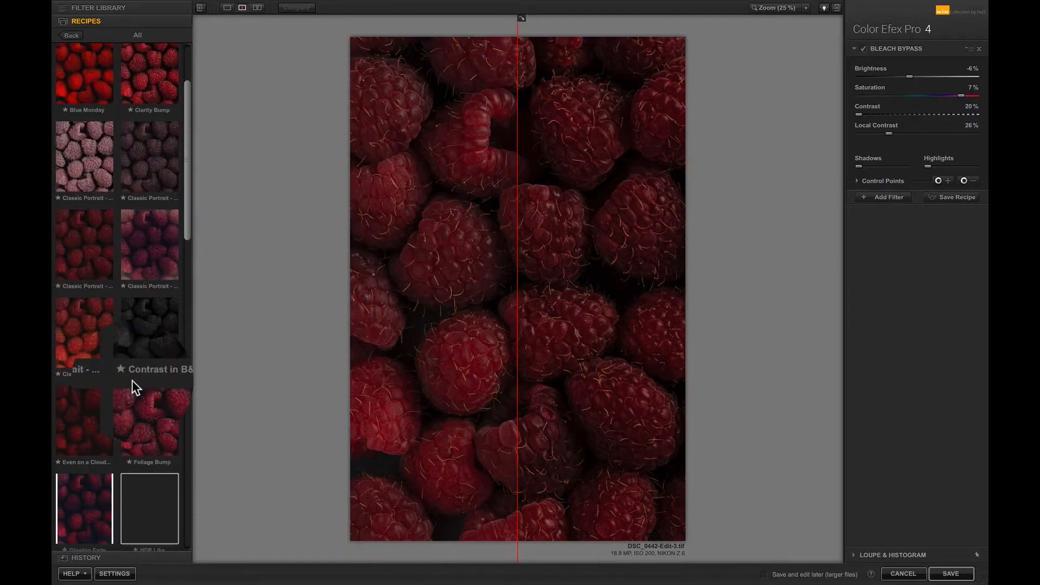
# Find the Super Punch recipe among all recipes and apply it to the raspberry photo
pyautogui.scroll(-3, 132, 380)
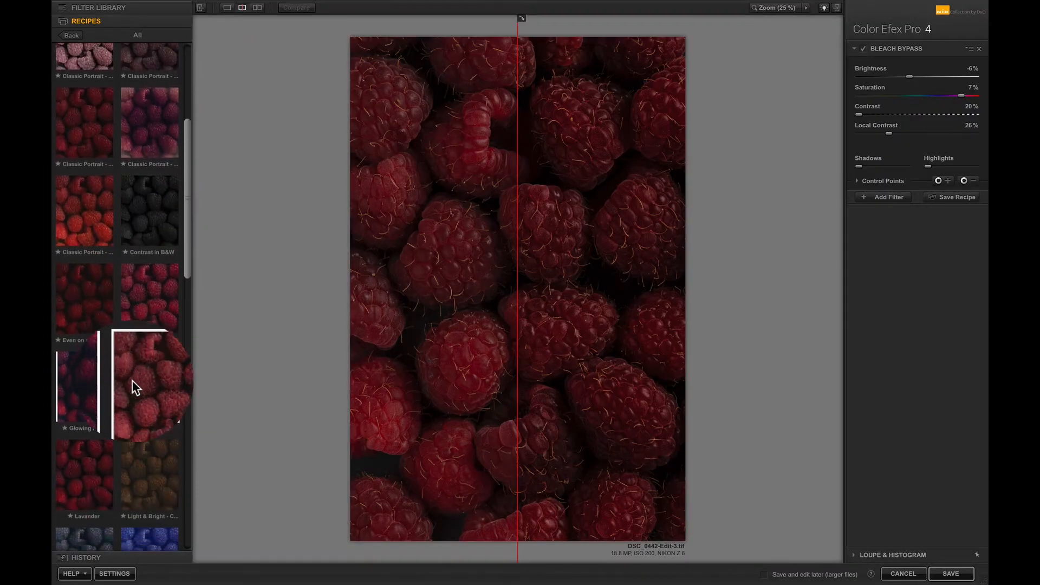
pyautogui.scroll(-5, 133, 380)
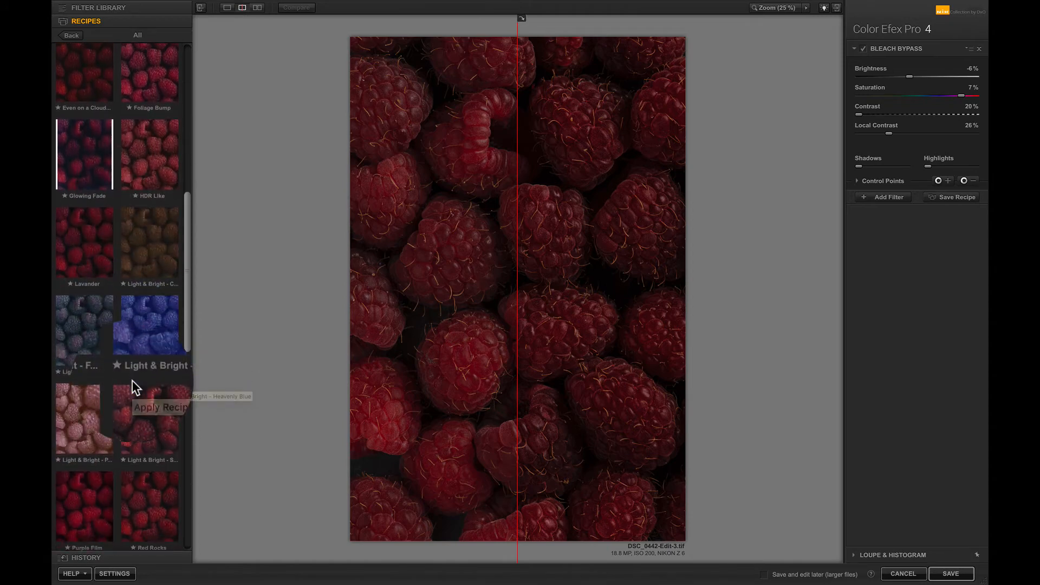
pyautogui.scroll(-4, 132, 380)
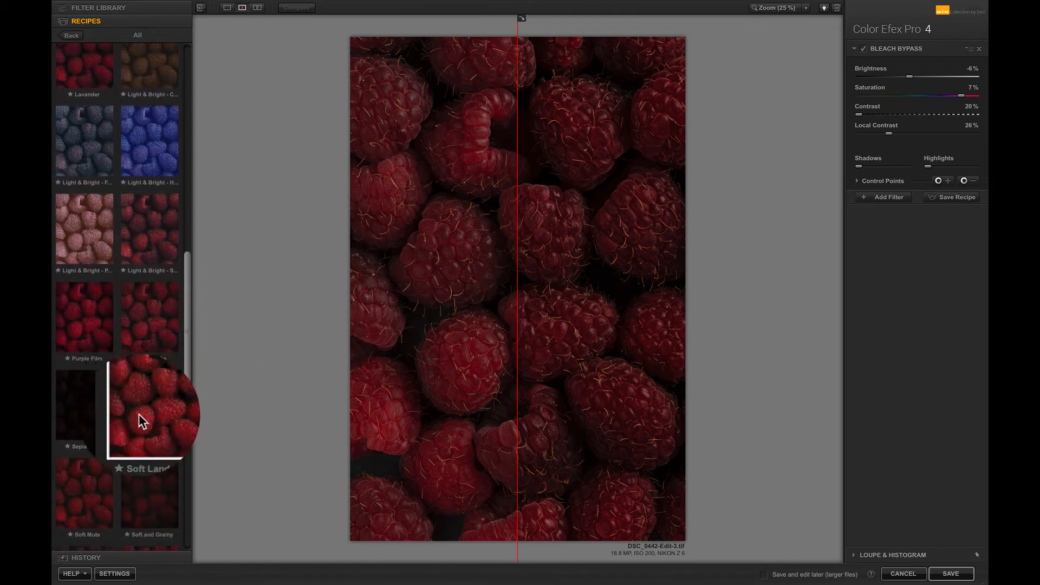
pyautogui.scroll(-4, 140, 418)
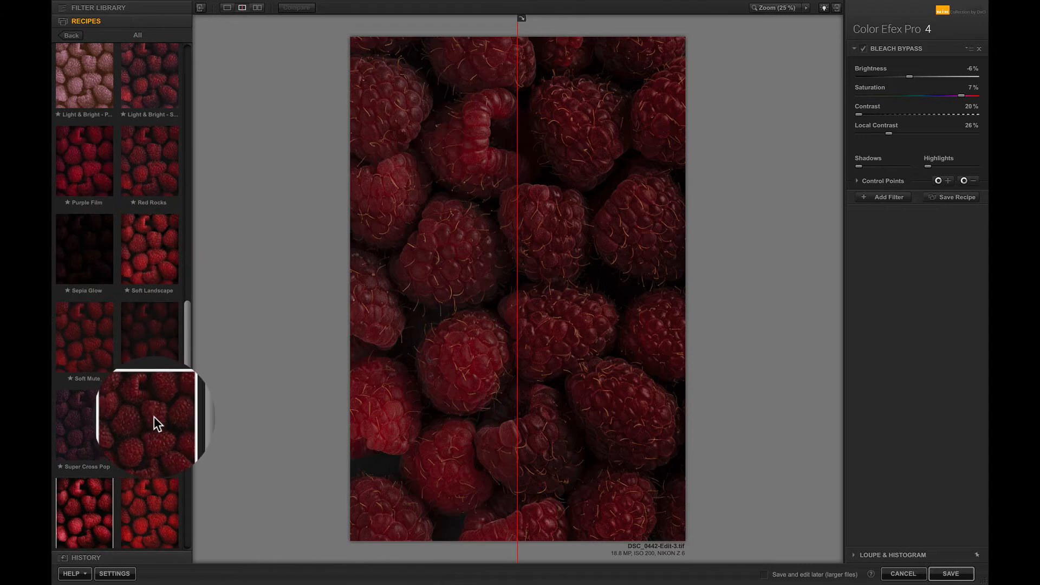
pyautogui.click(154, 417)
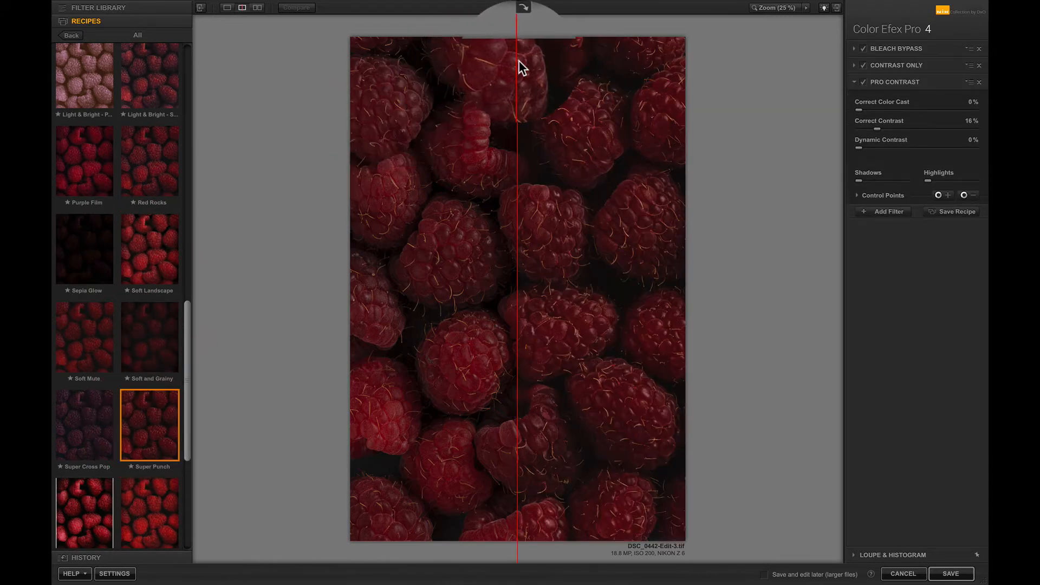
# Show the single-image preview and set the Bleach Bypass filter to -3% Brightness and 4% Saturation
pyautogui.click(228, 13)
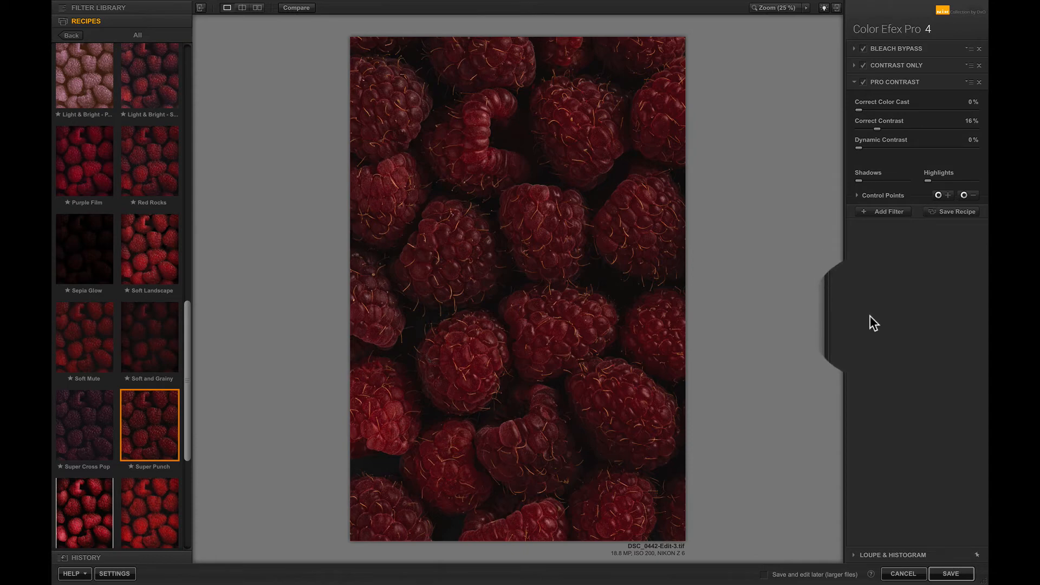
pyautogui.click(867, 49)
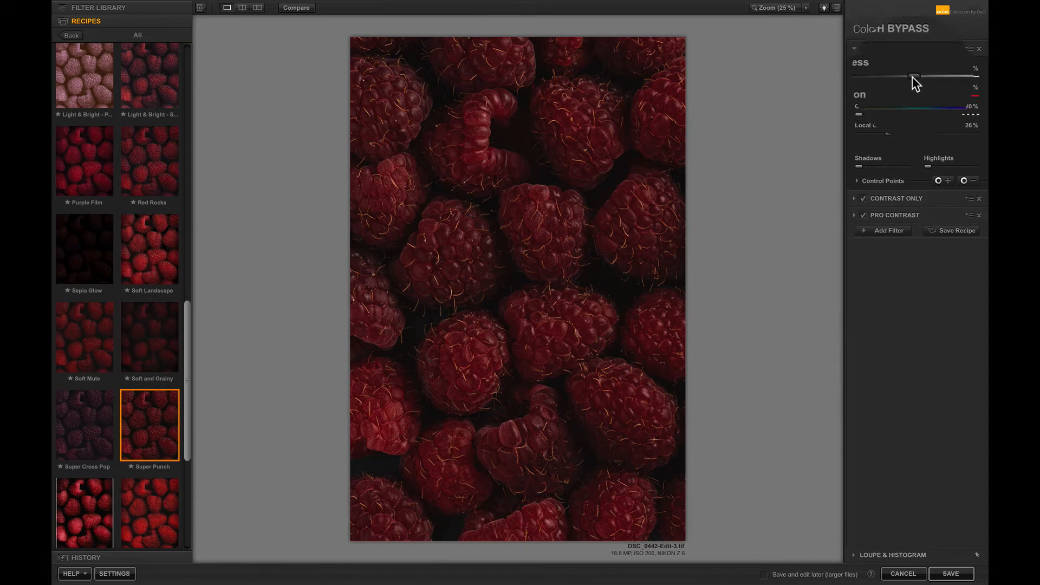
pyautogui.moveTo(912, 76); pyautogui.dragTo(912, 76)
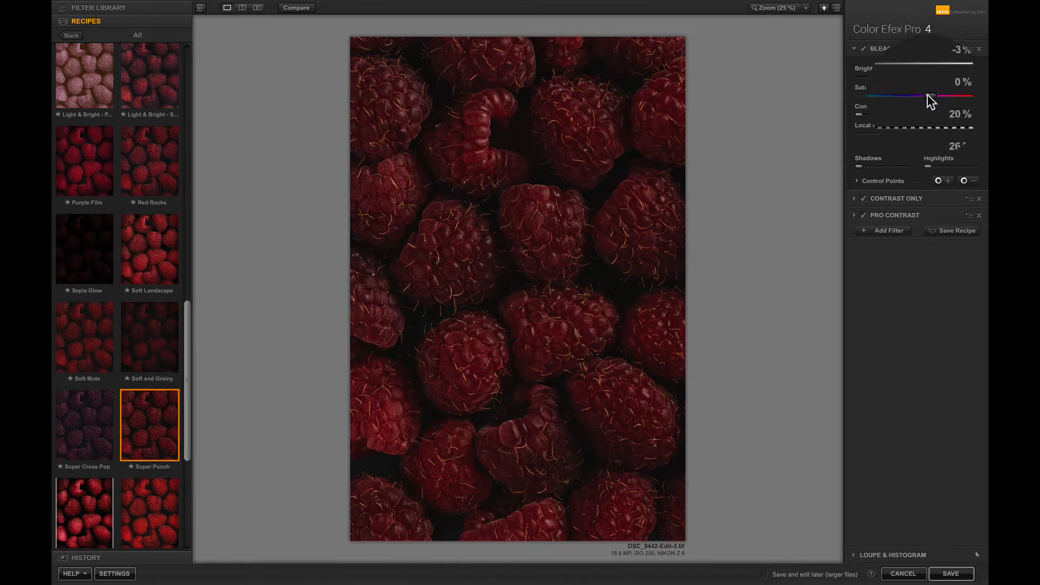
pyautogui.moveTo(928, 93); pyautogui.dragTo(931, 94)
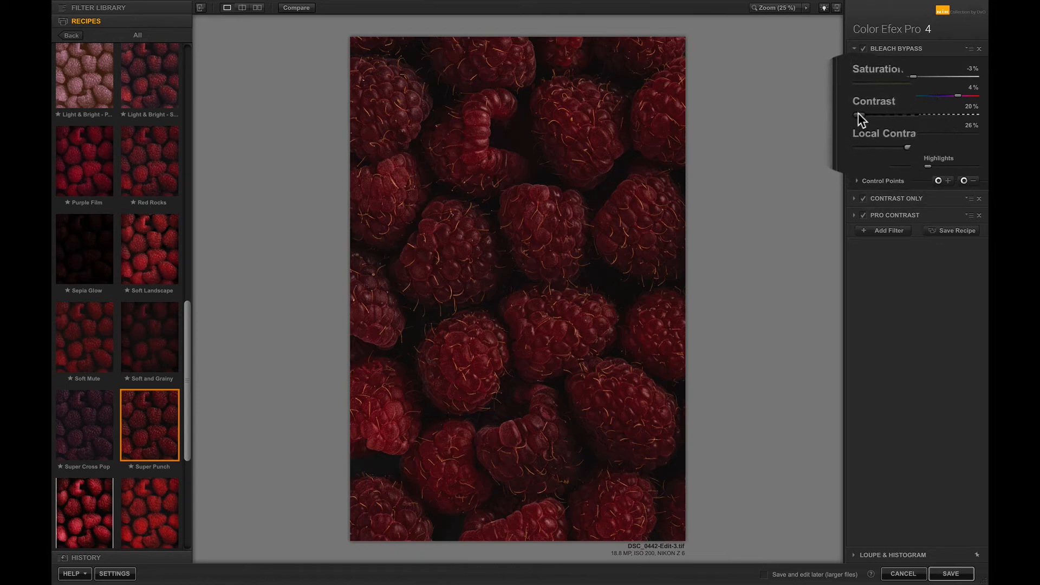
# Set the Bleach Bypass contrast to 21% and the Contrast Only filter to -3% Brightness, 12% Contrast, 27% Contrast Only and 15% Saturation
pyautogui.moveTo(918, 115); pyautogui.dragTo(862, 116)
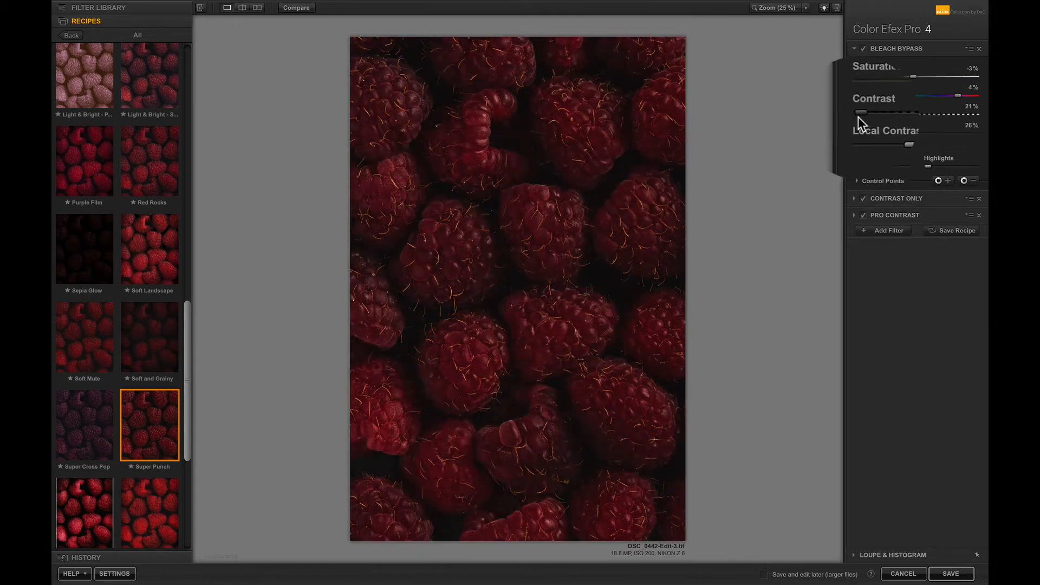
pyautogui.click(854, 197)
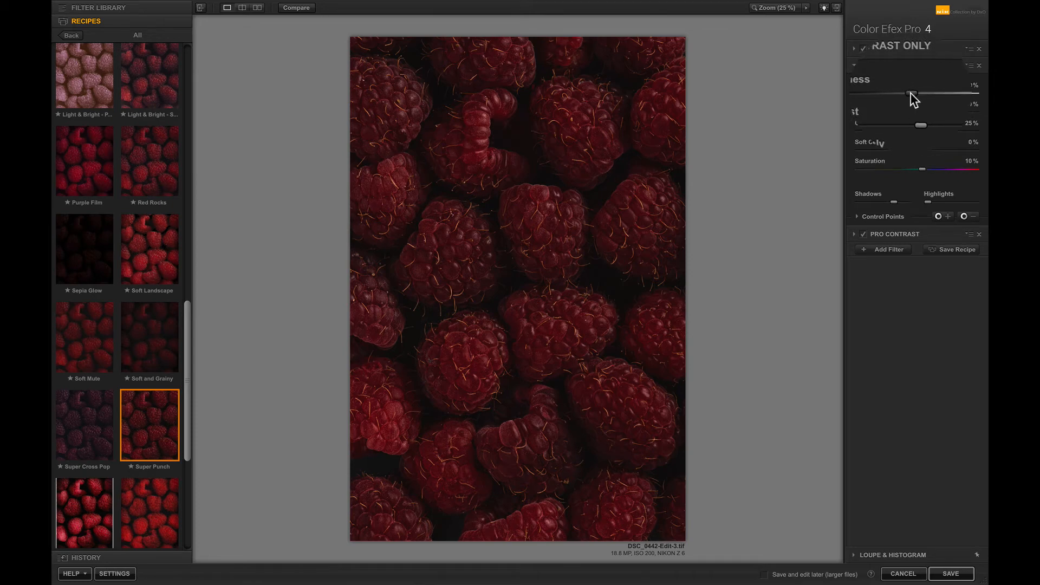
pyautogui.moveTo(915, 93); pyautogui.dragTo(914, 94)
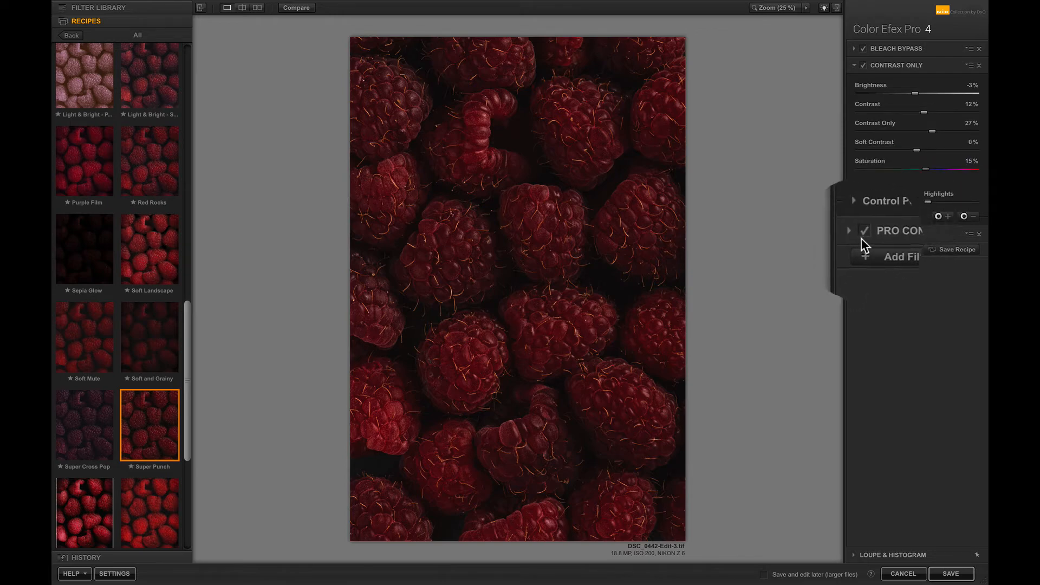
# Set the Pro Contrast filter to 23% Correct Contrast and 18% Dynamic Contrast
pyautogui.click(853, 233)
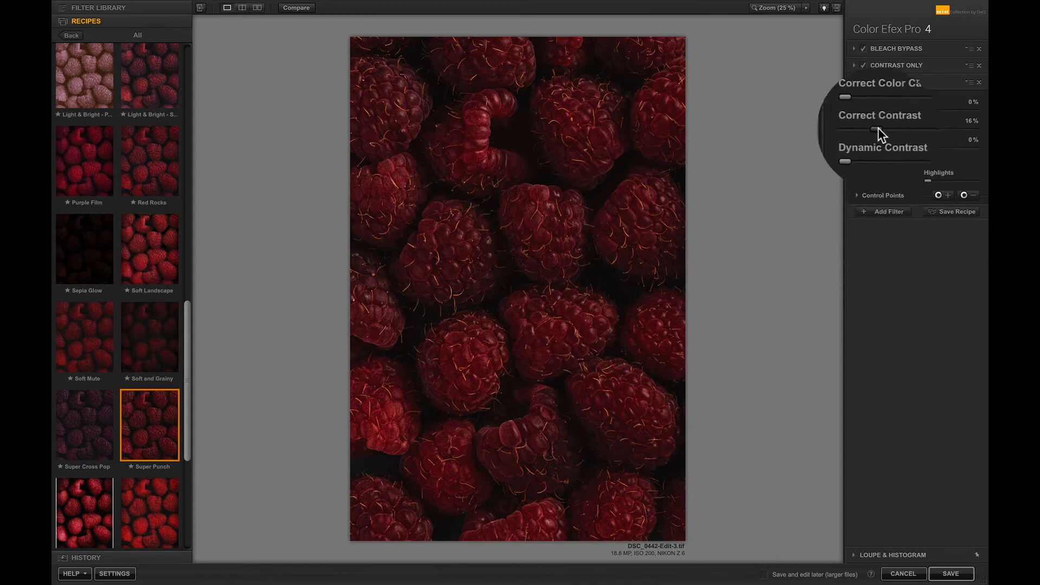
pyautogui.moveTo(878, 127)
pyautogui.mouseDown()
pyautogui.moveTo(893, 125)
pyautogui.moveTo(879, 145)
pyautogui.mouseUp()
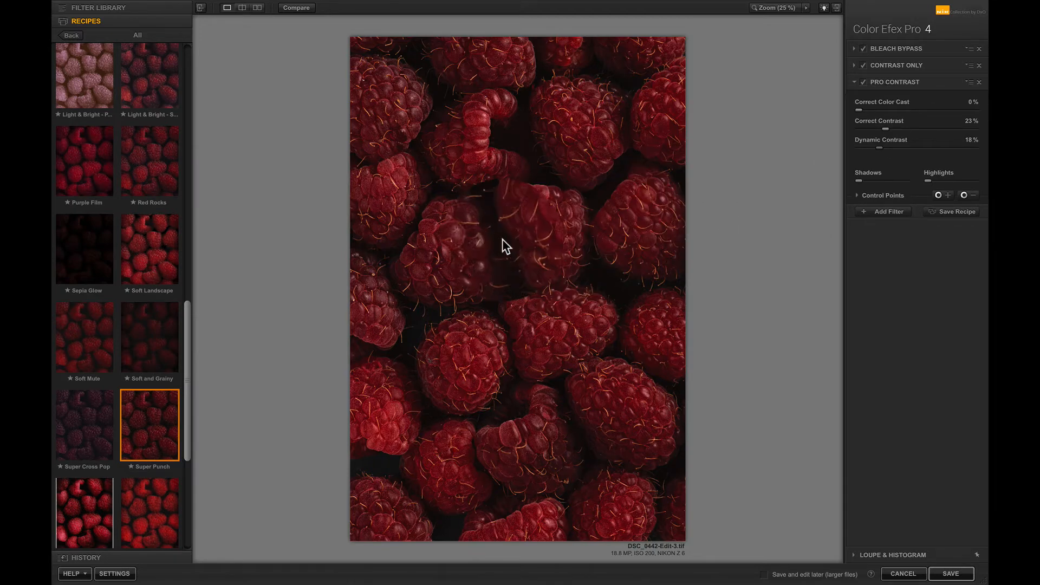
# Add the Brilliance / Warmth filter on top of the recipe, with 4% Saturation and -100% Warmth
pyautogui.click(98, 9)
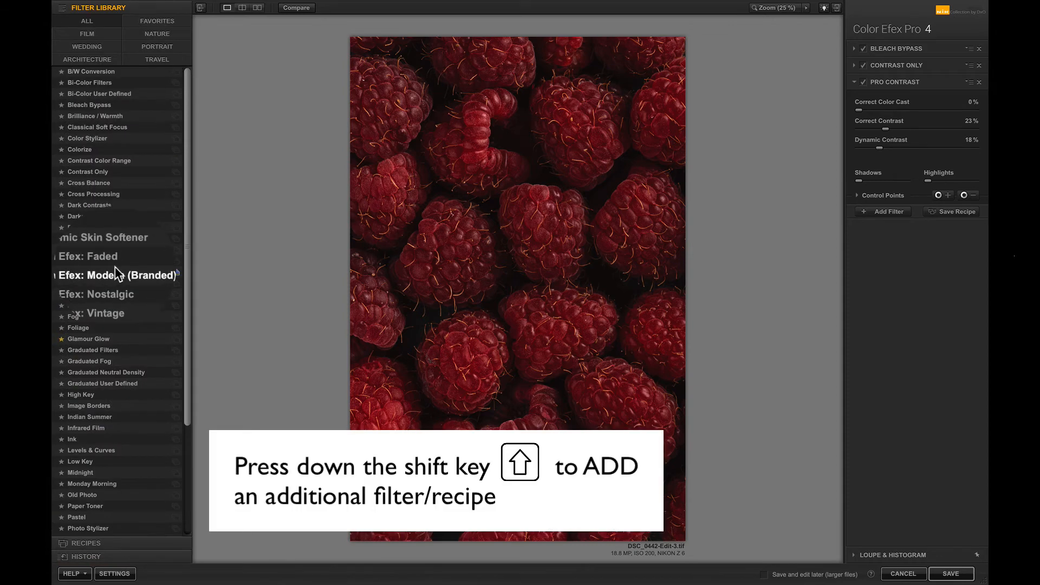
pyautogui.keyDown('shift'); pyautogui.click(115, 116); pyautogui.keyUp('shift')
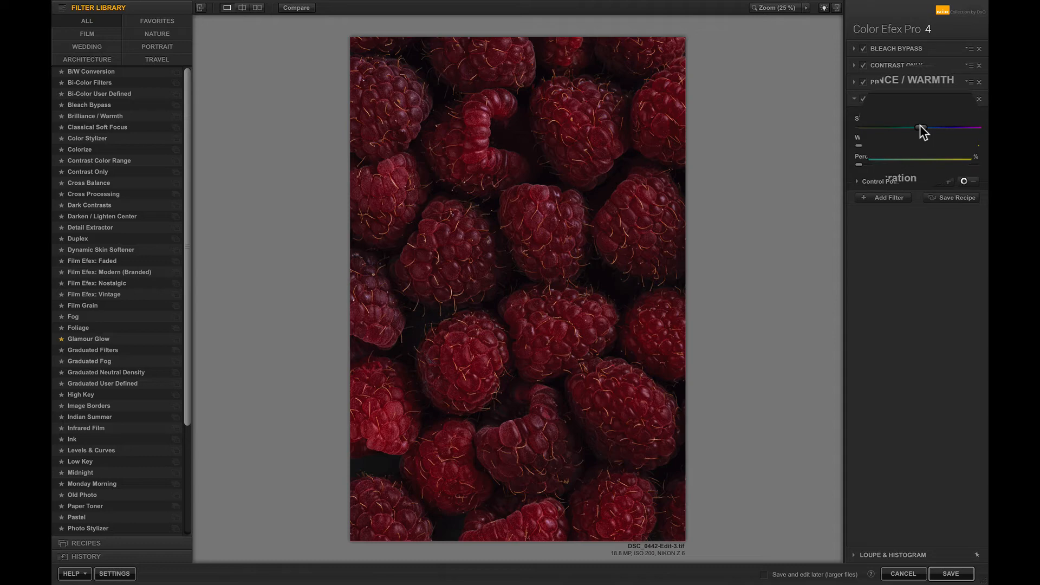
pyautogui.moveTo(920, 125); pyautogui.dragTo(919, 126)
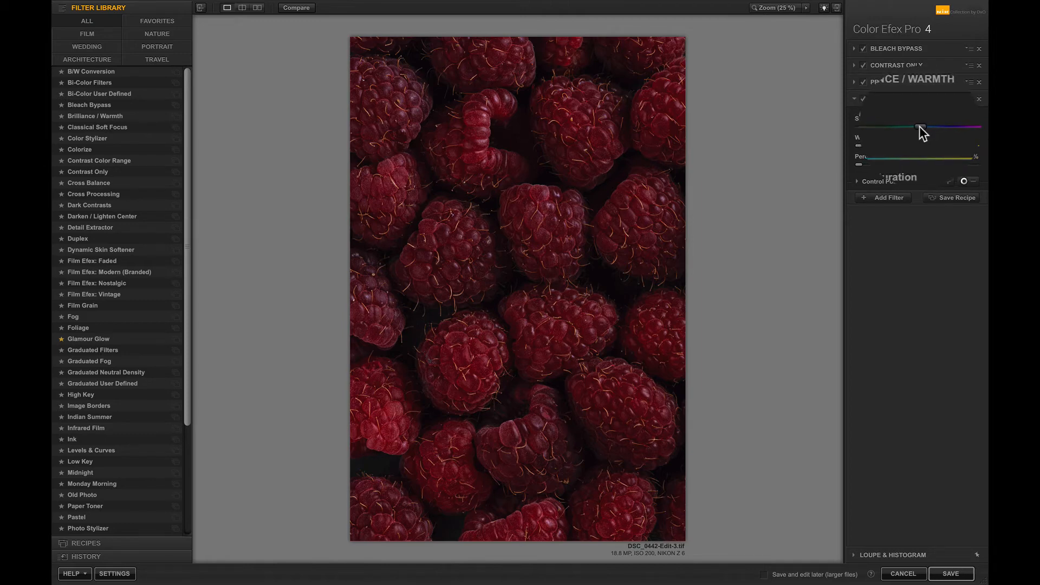
pyautogui.click(854, 65)
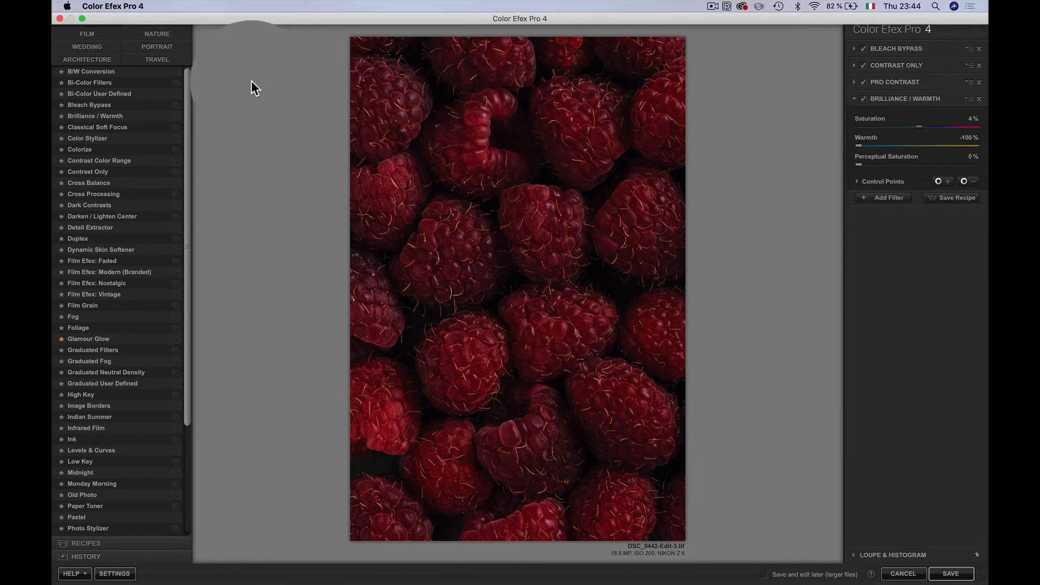
# Compare the edited raspberries with the original in a split preview and save the edit
pyautogui.click(243, 13)
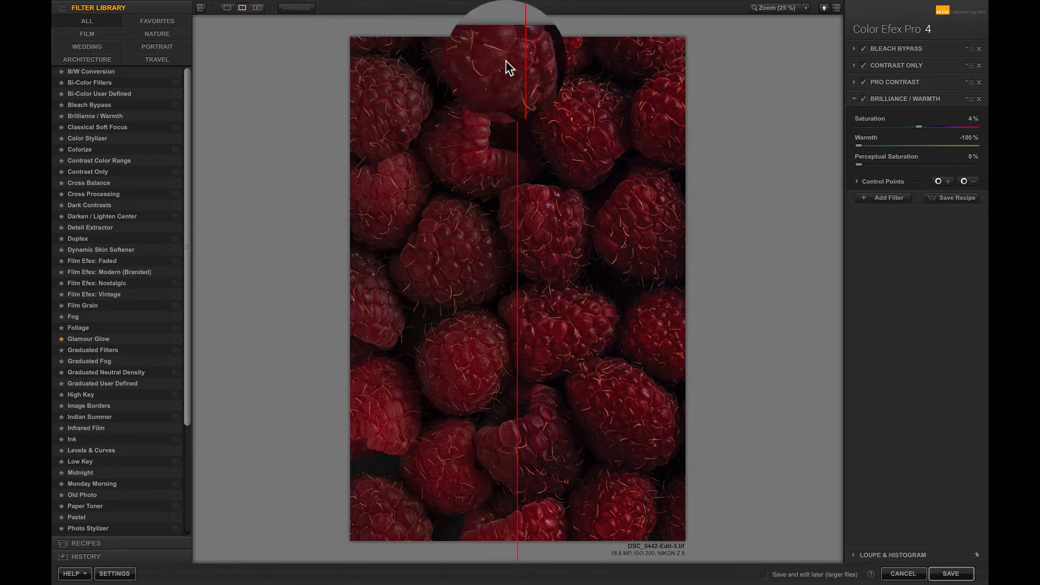
pyautogui.moveTo(518, 68); pyautogui.dragTo(577, 59)
pyautogui.click(927, 569)
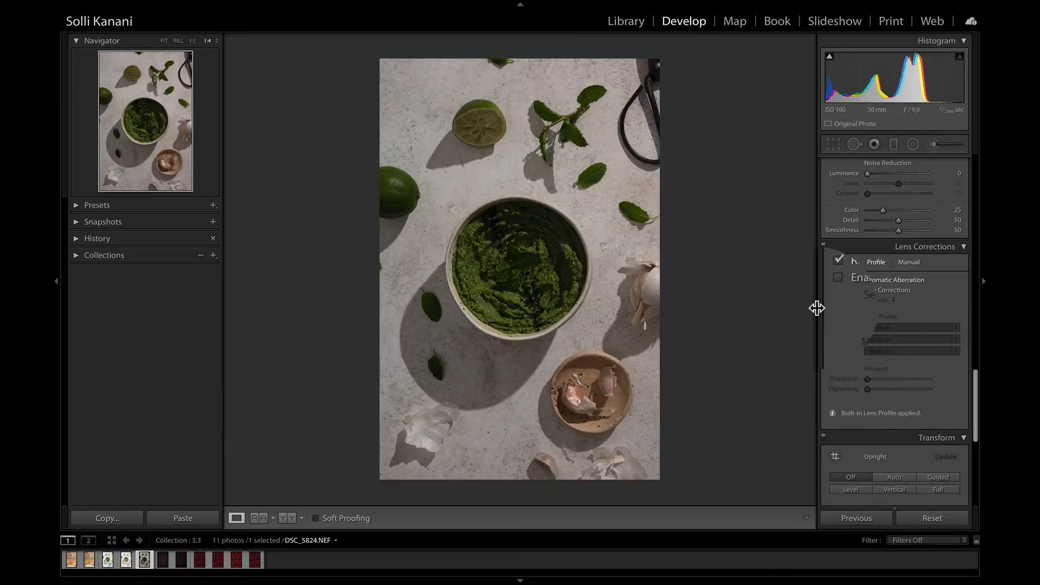
# Enable lens profile corrections for the green dip photo in Lightroom, choosing Nikon as the lens make
pyautogui.click(844, 291)
pyautogui.click(894, 329)
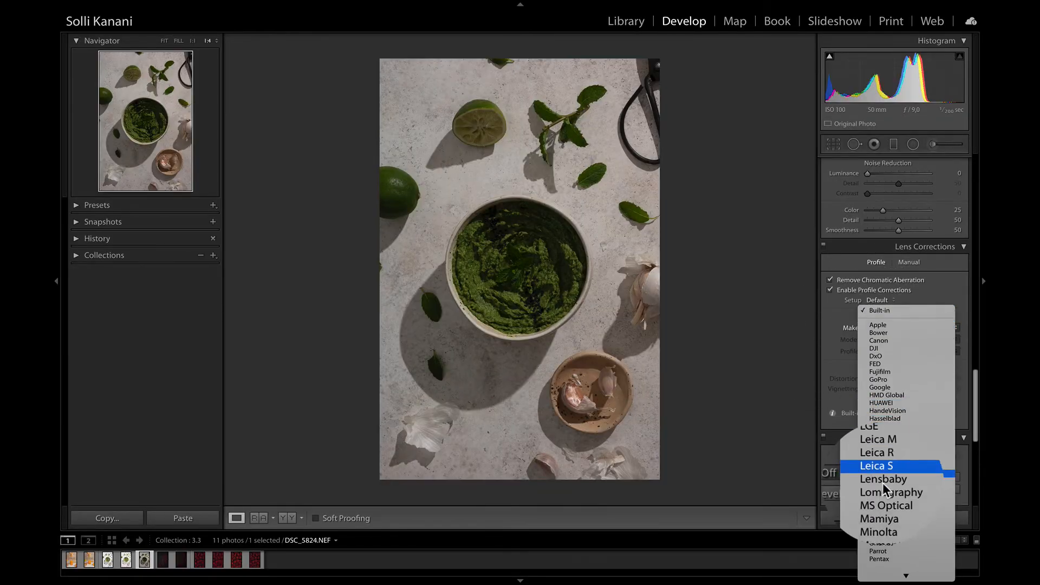
pyautogui.click(888, 397)
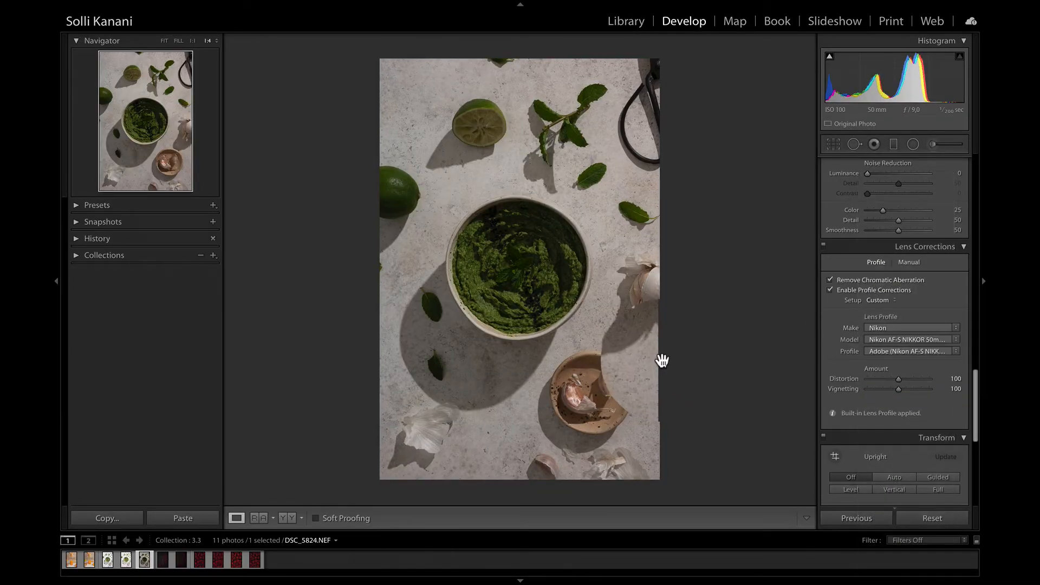
# Send the green dip photo from Lightroom to Color Efex Pro 4 for editing
pyautogui.rightClick(477, 354)
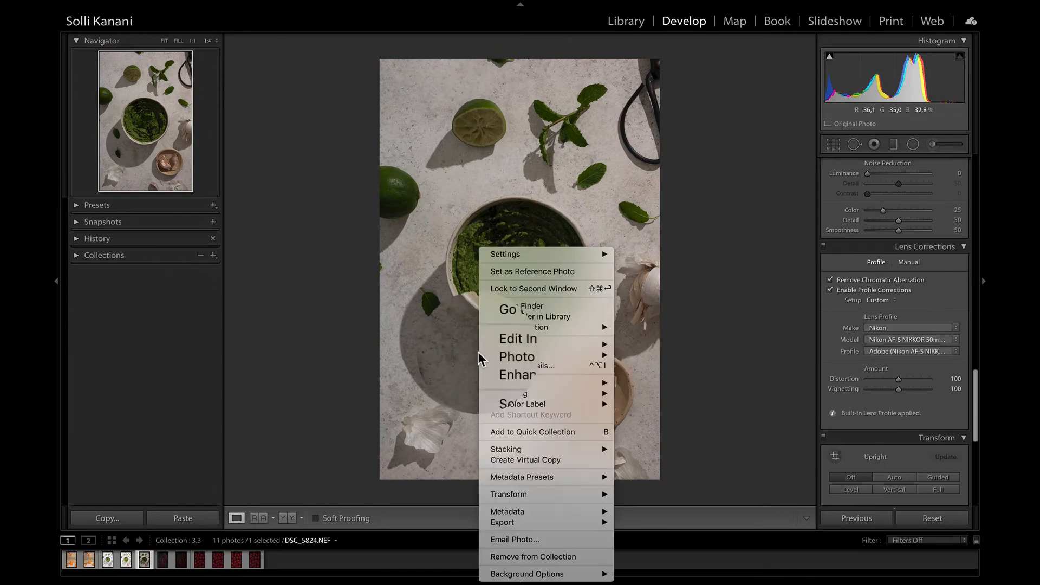
pyautogui.moveTo(523, 349)
pyautogui.click(664, 381)
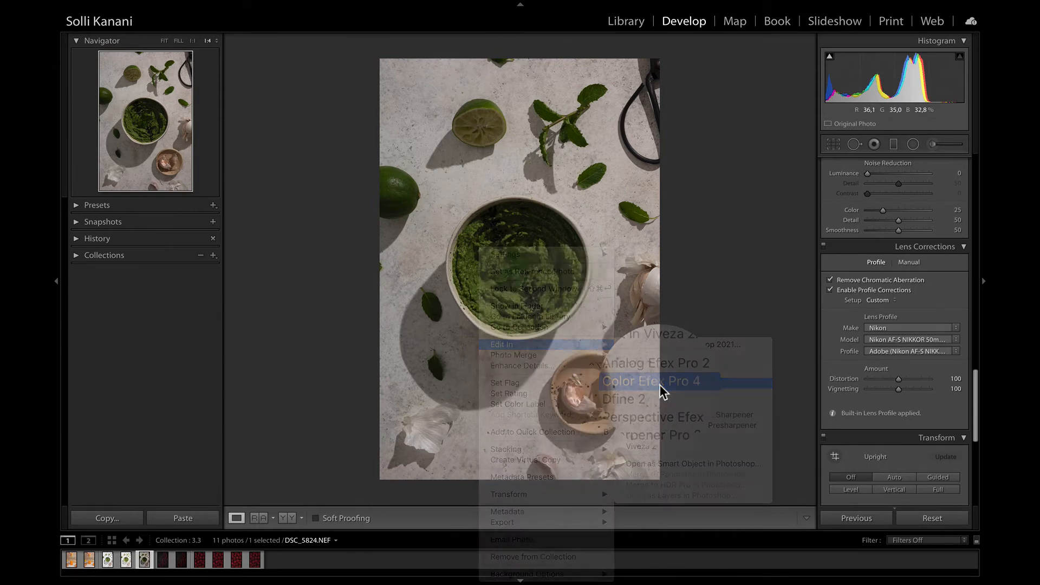
pyautogui.click(598, 347)
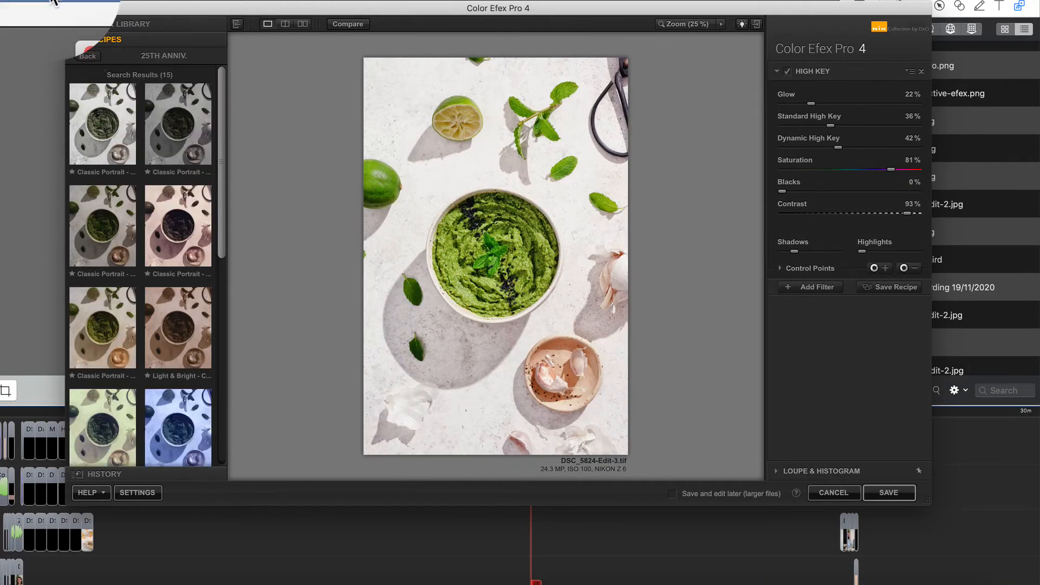
# Show the editor in full screen and apply the first Classic Portrait recipe from the 25th Anniv. category
pyautogui.click(100, 12)
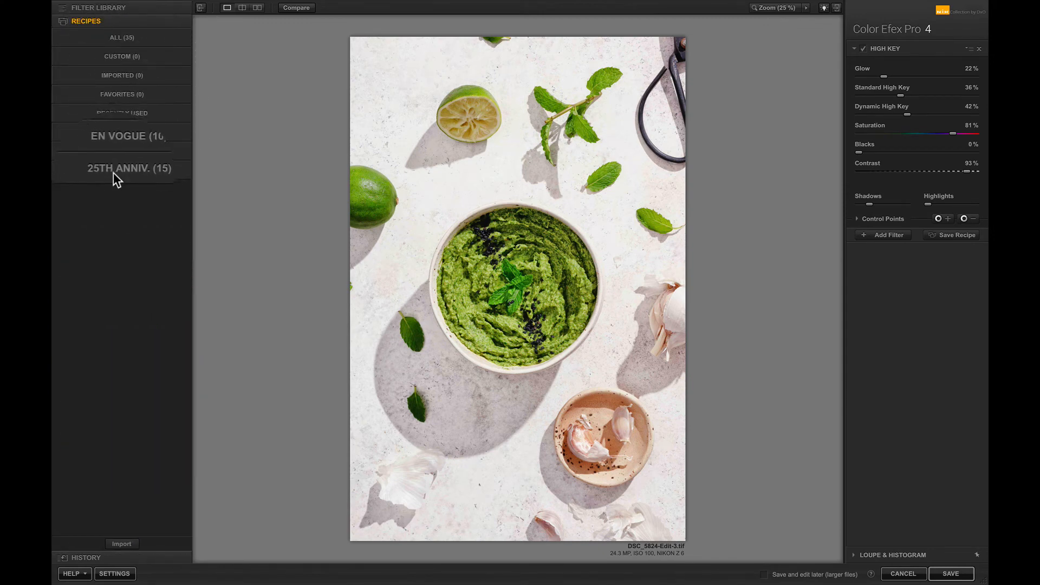
pyautogui.click(137, 173)
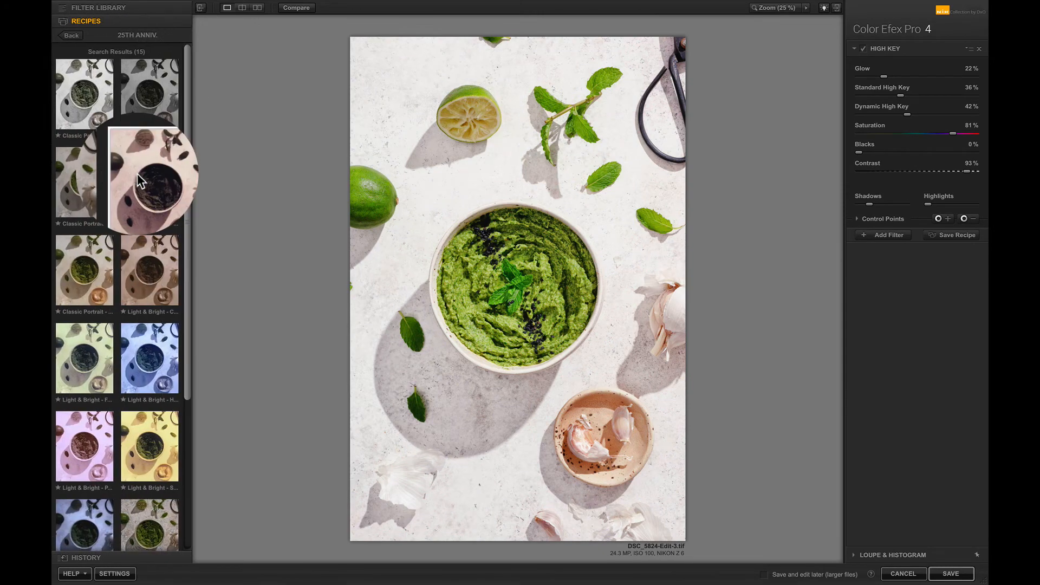
pyautogui.click(106, 98)
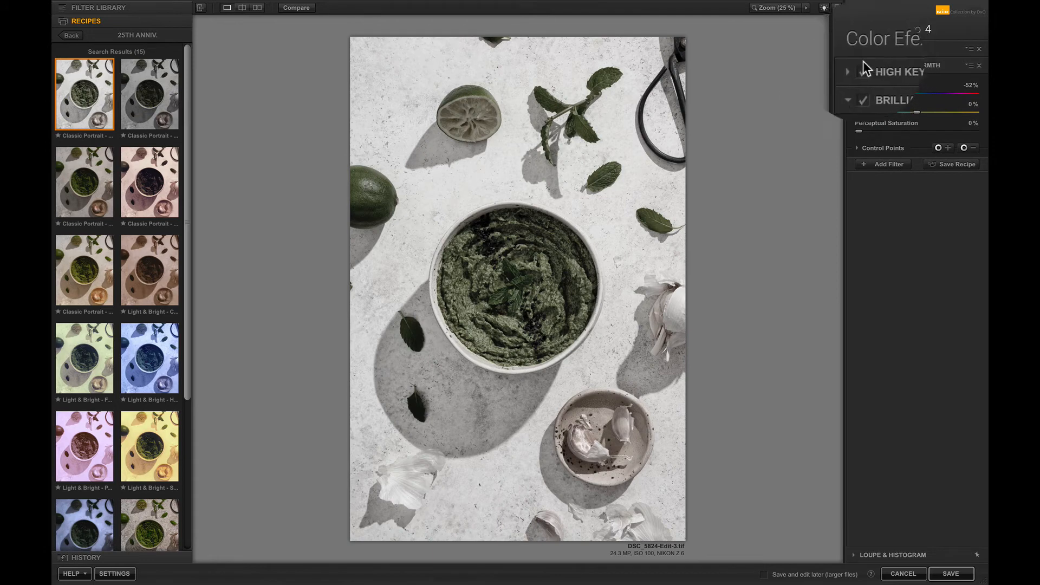
# Set the High Key filter to 38% Glow, 44% Standard High Key, 23% Dynamic High Key and 75% Saturation
pyautogui.click(855, 48)
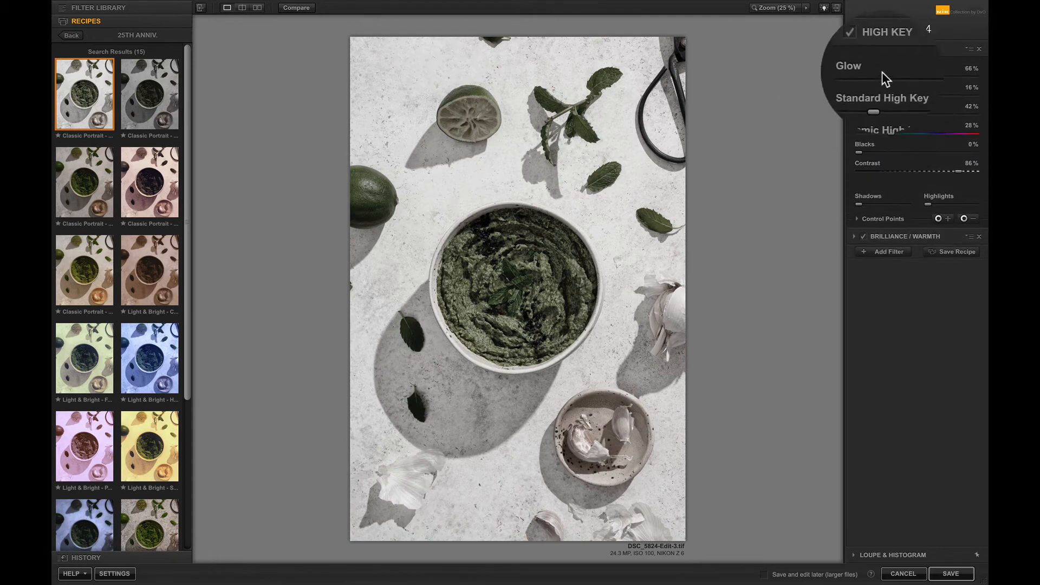
pyautogui.moveTo(927, 75); pyautogui.dragTo(927, 134)
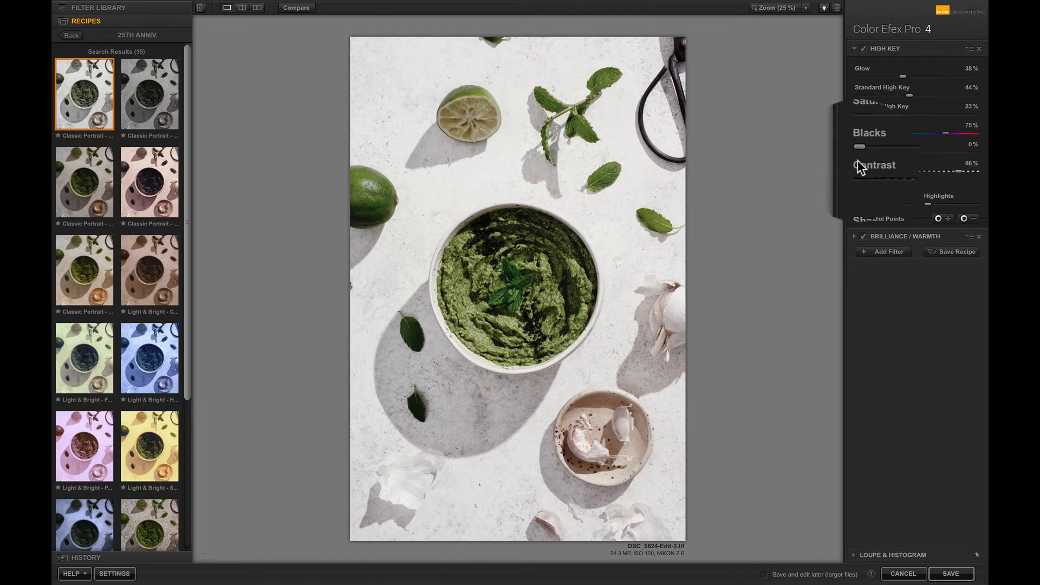
# Set the Brilliance / Warmth filter to 13% Saturation and slightly raise its Perceptual Saturation
pyautogui.click(854, 236)
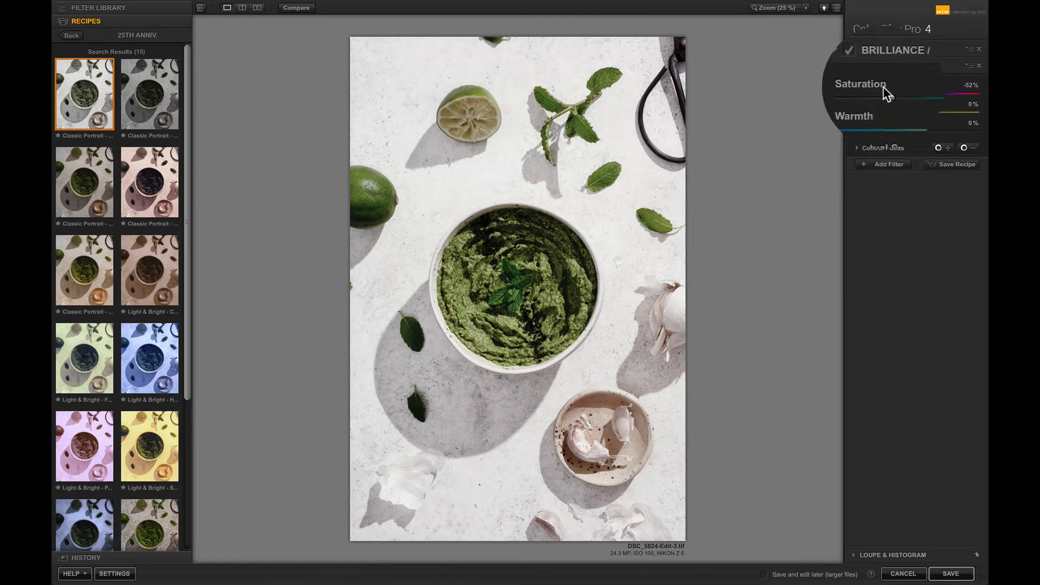
pyautogui.moveTo(885, 93); pyautogui.dragTo(914, 93)
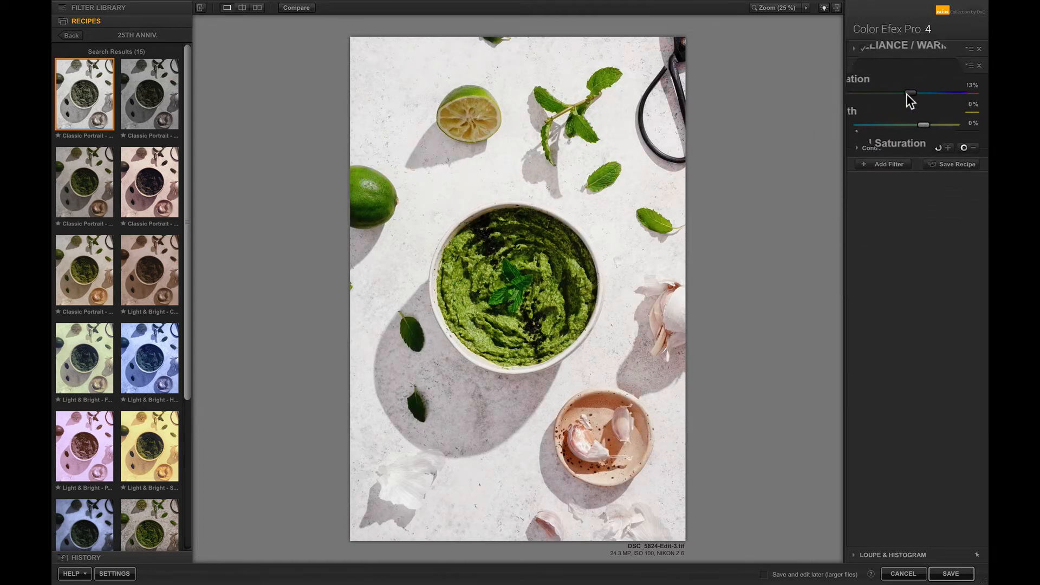
pyautogui.moveTo(859, 130)
pyautogui.mouseDown()
pyautogui.moveTo(916, 128)
pyautogui.moveTo(856, 135)
pyautogui.moveTo(871, 136)
pyautogui.mouseUp()
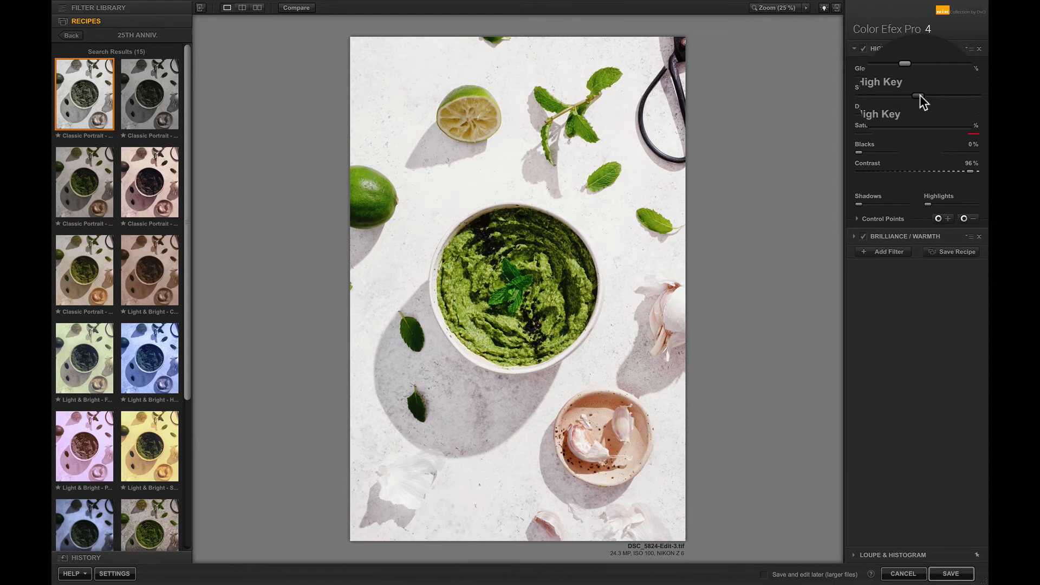
# Refine High Key to 45% Glow, 52% Standard, 36% Dynamic and 95% Contrast, and compare the result with the original in a split preview
pyautogui.moveTo(894, 112)
pyautogui.mouseDown()
pyautogui.moveTo(914, 116)
pyautogui.moveTo(905, 116)
pyautogui.mouseUp()
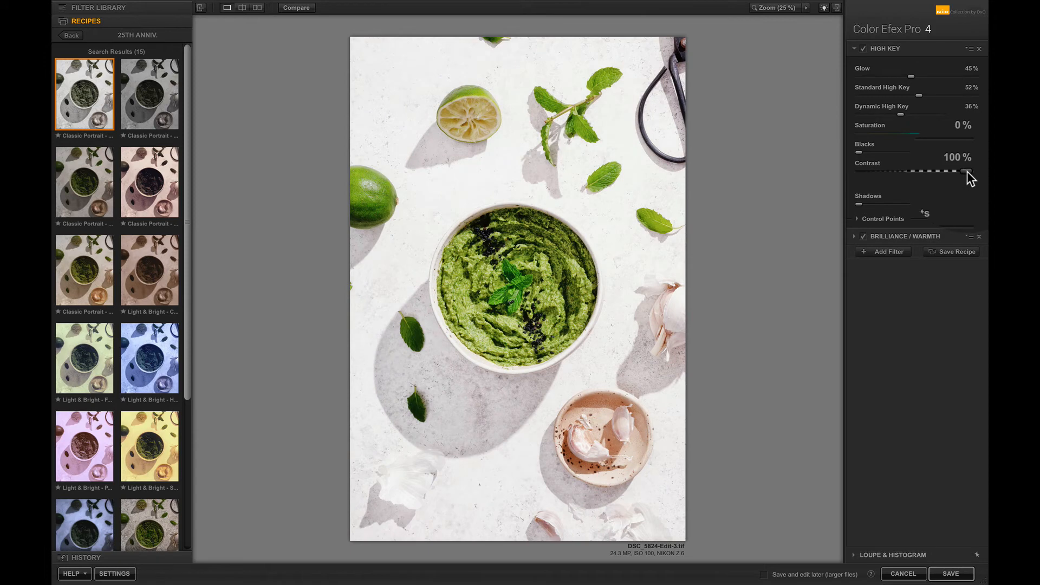
pyautogui.moveTo(967, 171); pyautogui.dragTo(955, 175)
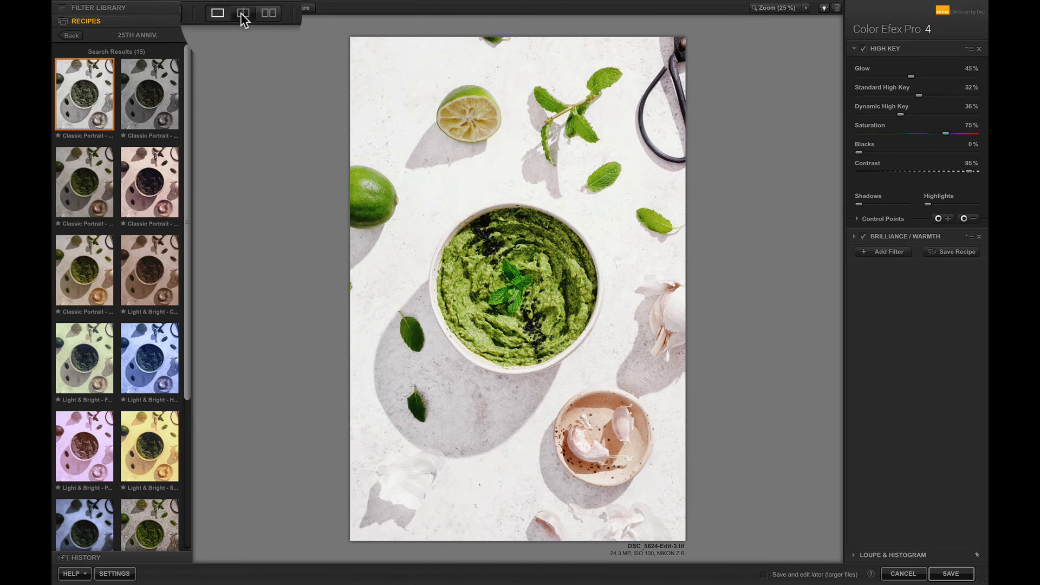
pyautogui.click(243, 8)
pyautogui.moveTo(518, 61); pyautogui.dragTo(753, 77)
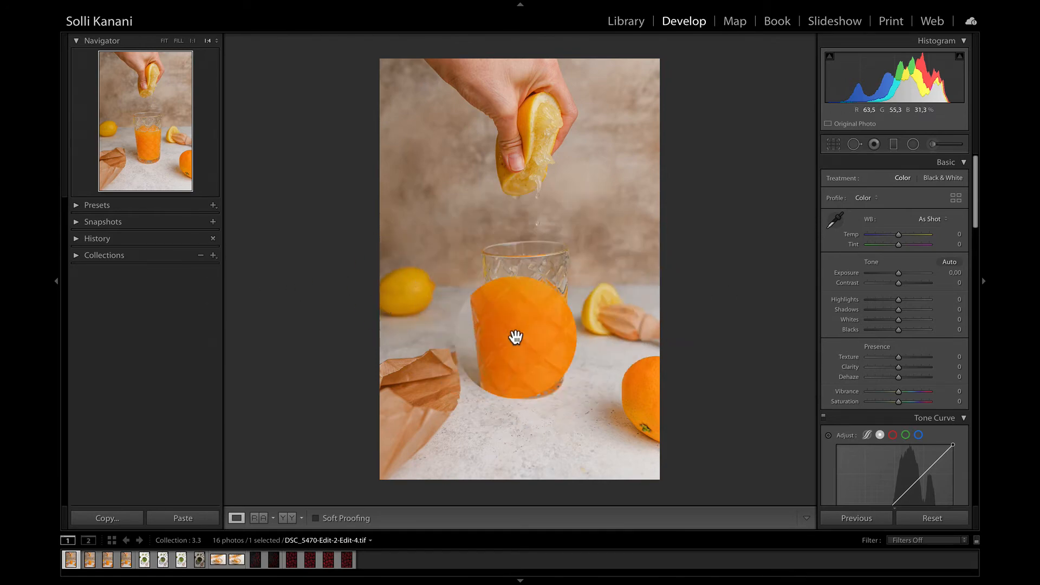
# Send the orange juice photo from Lightroom to Perspective Efex and show the editor in full screen
pyautogui.rightClick(464, 259)
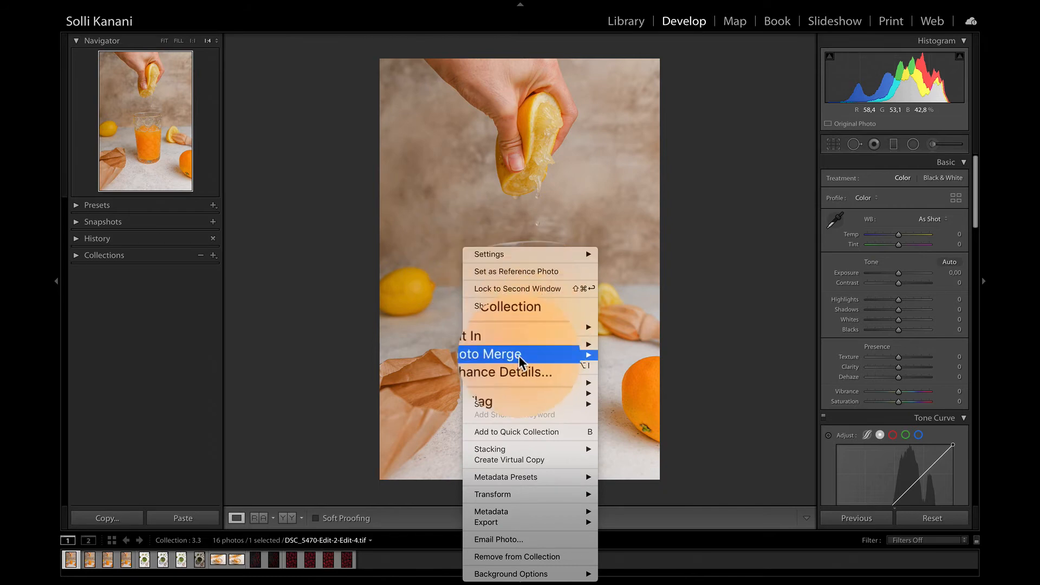
pyautogui.moveTo(518, 346)
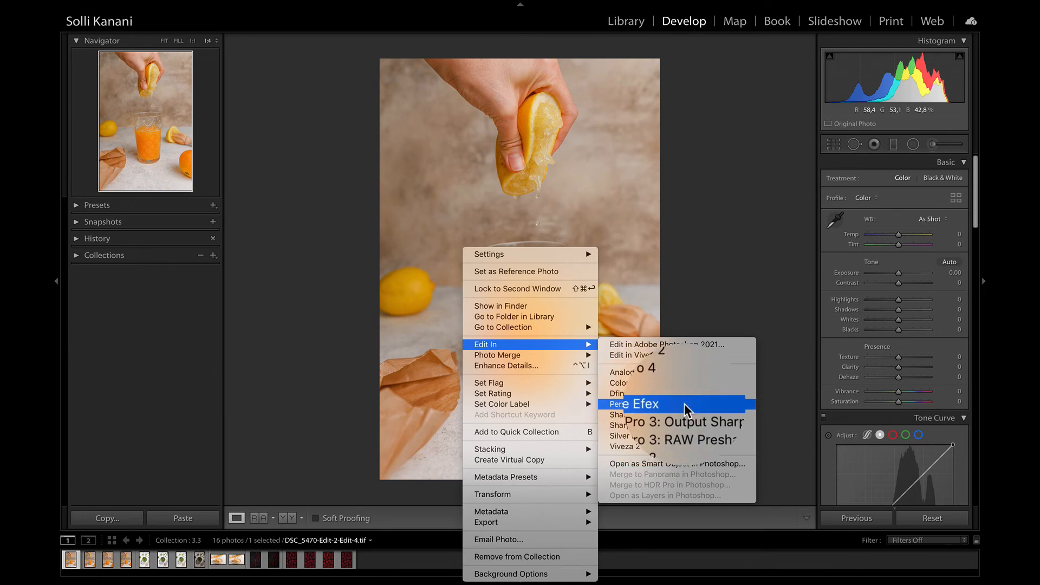
pyautogui.click(680, 407)
pyautogui.click(598, 348)
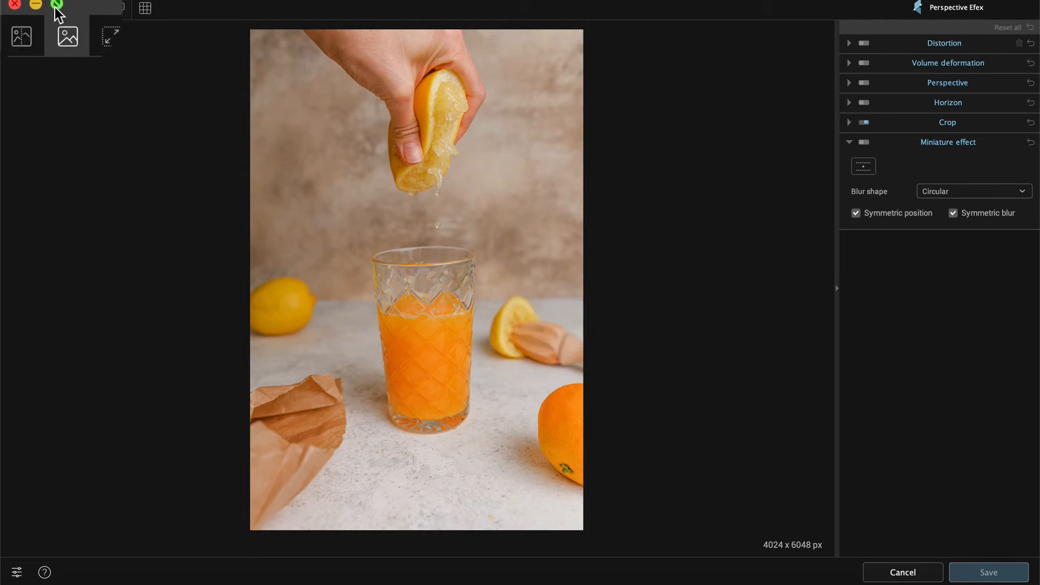
pyautogui.click(56, 5)
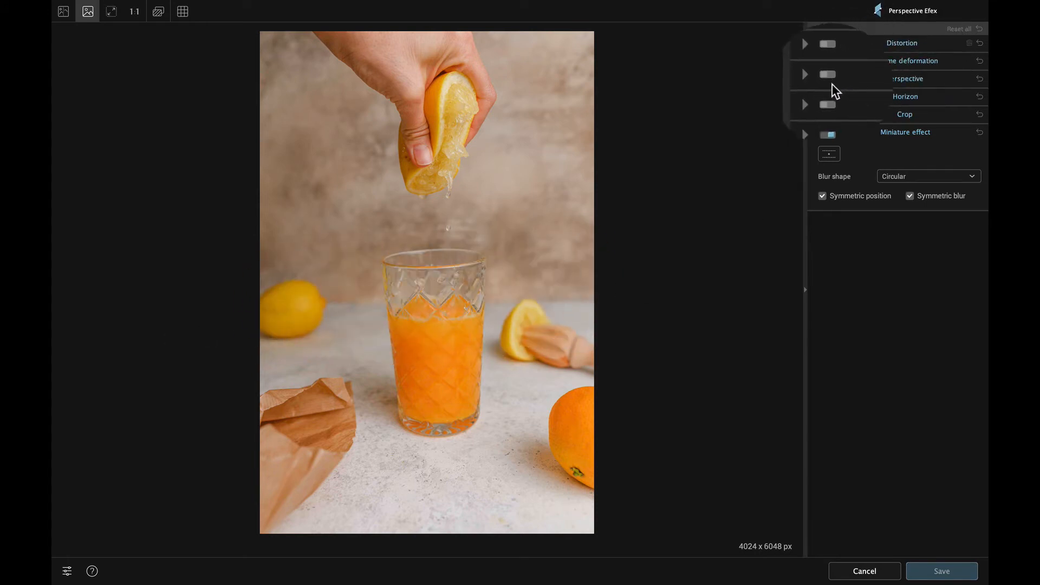
# Try the automatic horizon correction on the orange juice photo
pyautogui.click(817, 97)
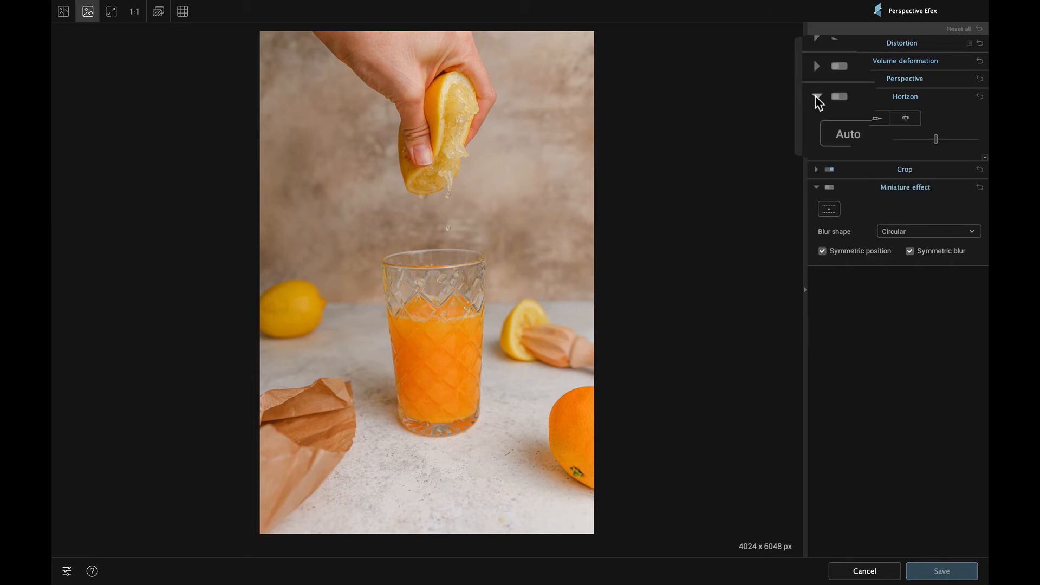
pyautogui.click(838, 121)
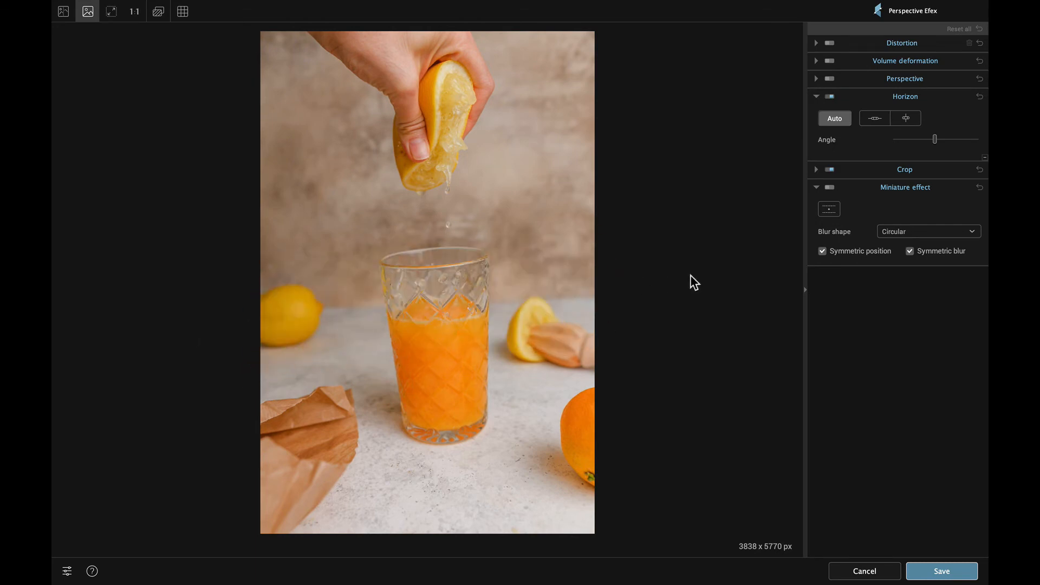
# Replace the automatic horizon correction with a manual one, aligning the horizontal guide to the table's back edge, and apply it
pyautogui.click(874, 118)
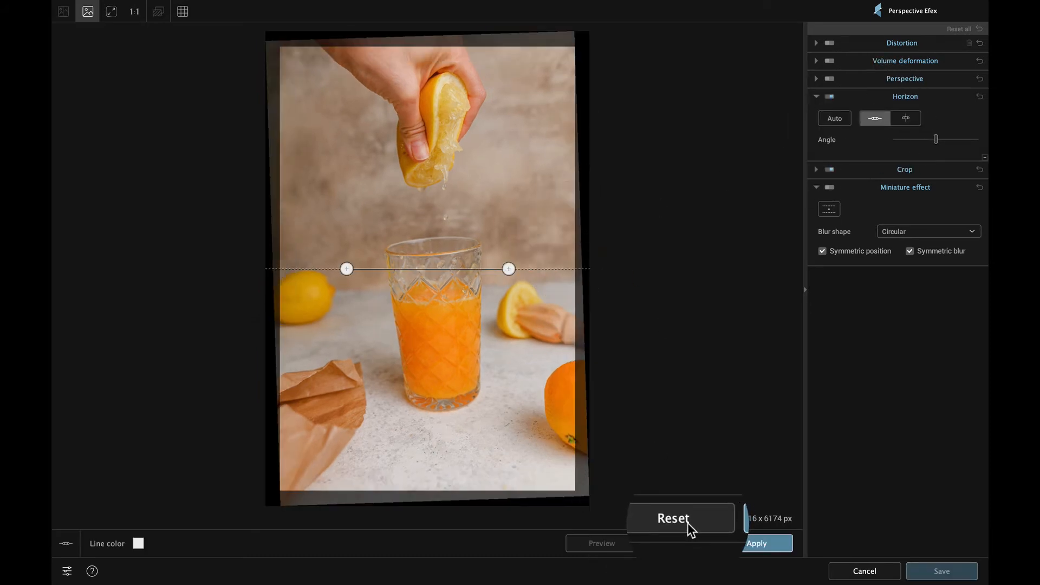
pyautogui.click(680, 543)
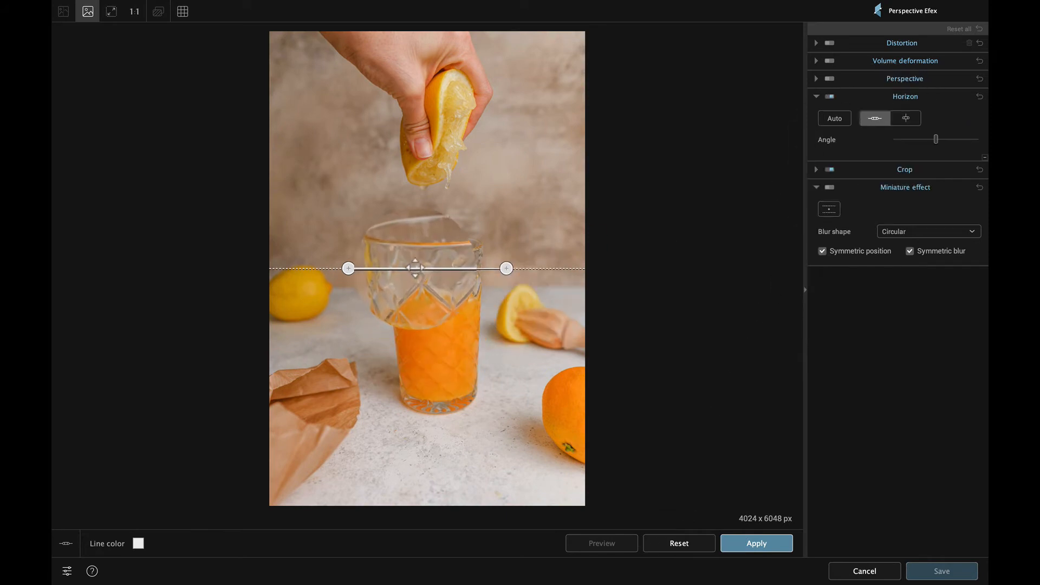
pyautogui.moveTo(415, 267); pyautogui.dragTo(419, 284)
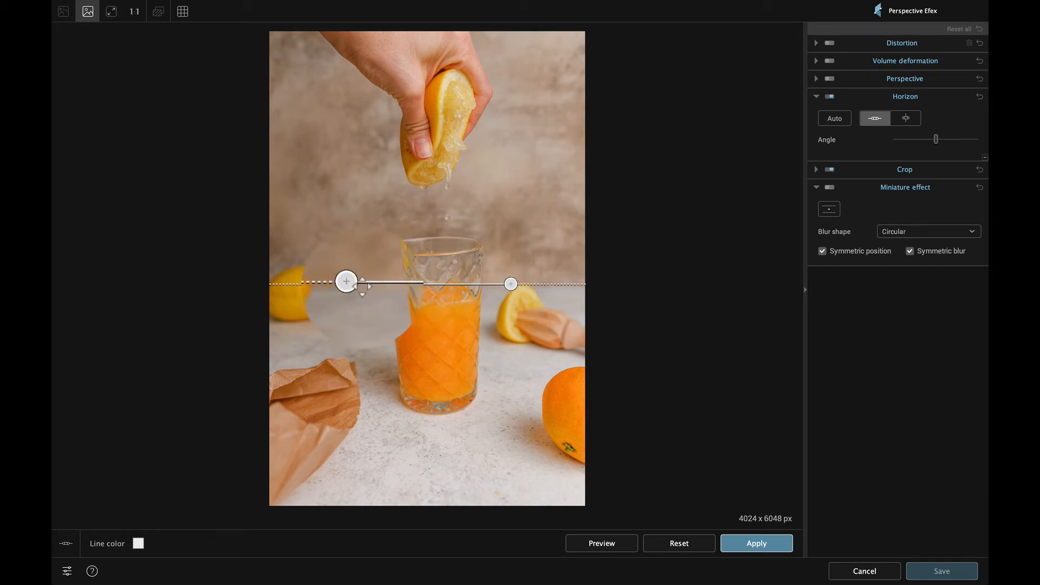
pyautogui.moveTo(352, 283); pyautogui.dragTo(352, 285)
pyautogui.click(619, 524)
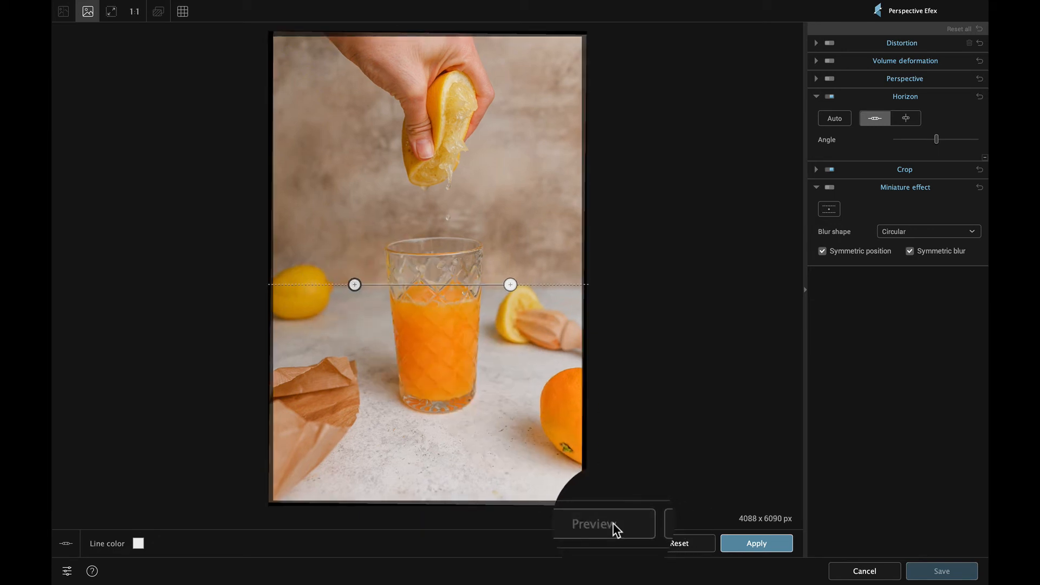
pyautogui.moveTo(464, 285); pyautogui.dragTo(461, 221)
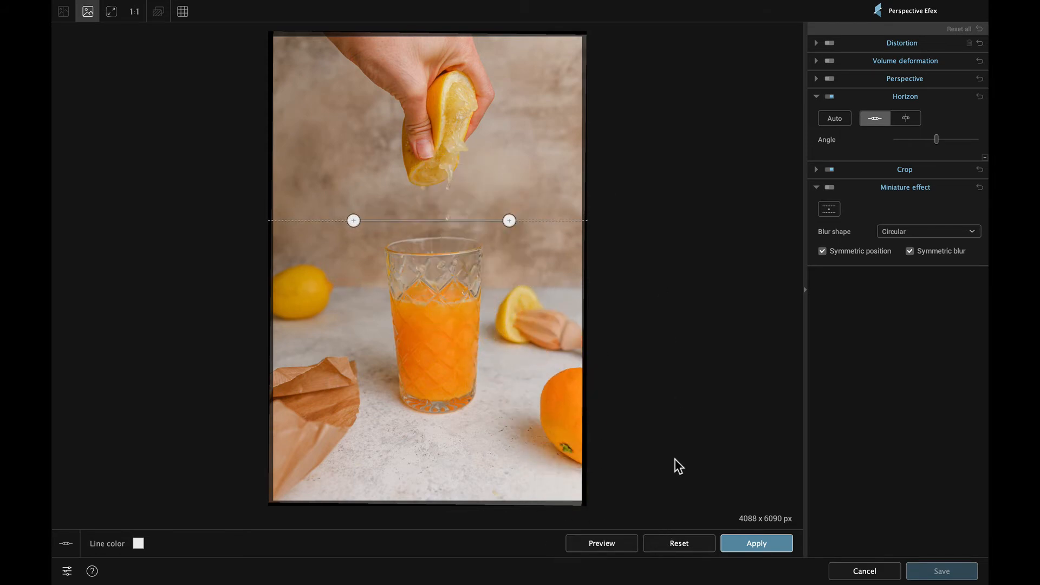
pyautogui.click(768, 523)
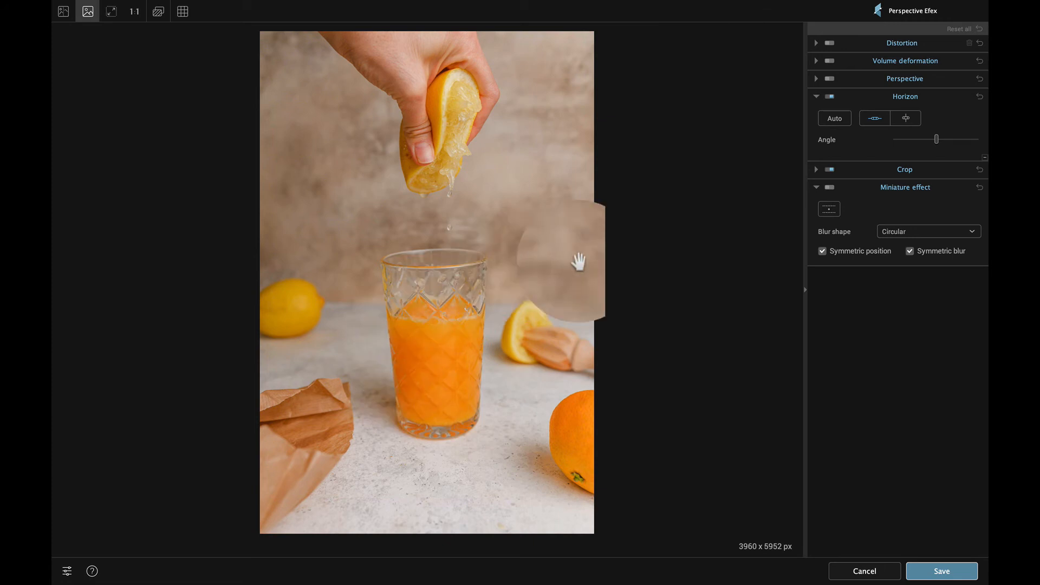
# Start a vertical-lines perspective correction and place one vertical guide along each side of the juice glass
pyautogui.click(817, 96)
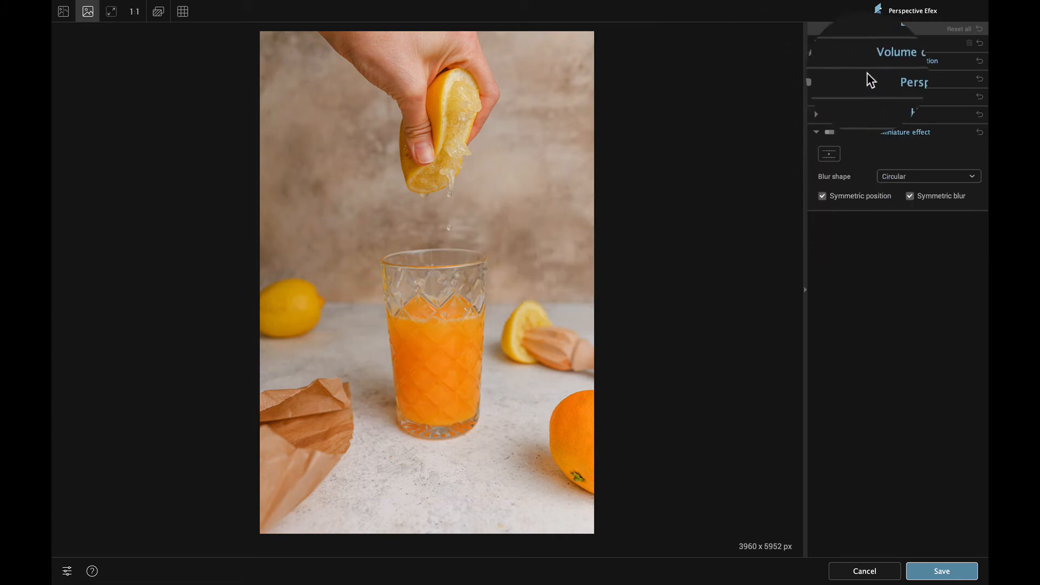
pyautogui.click(817, 79)
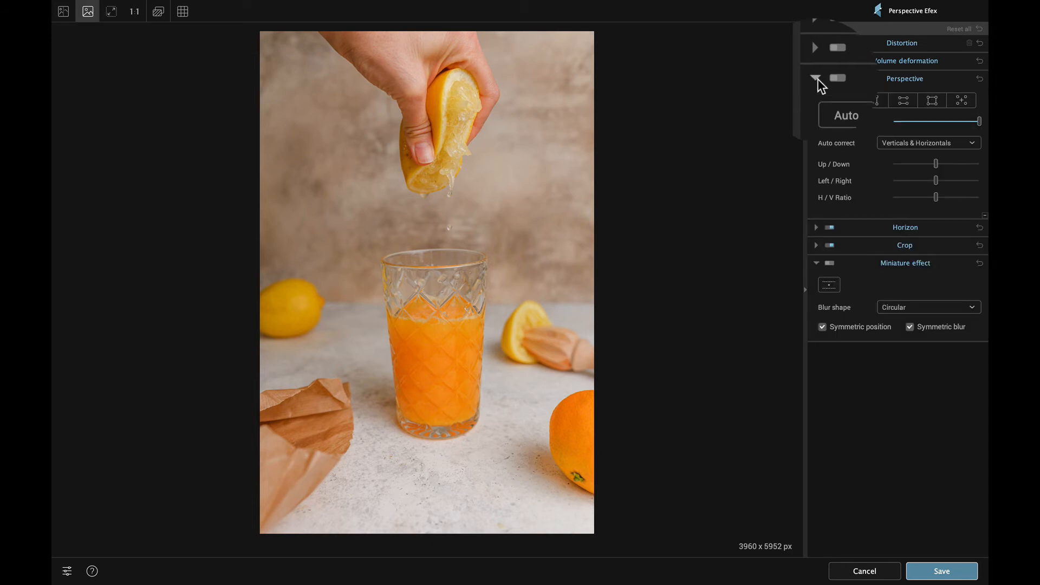
pyautogui.click(870, 99)
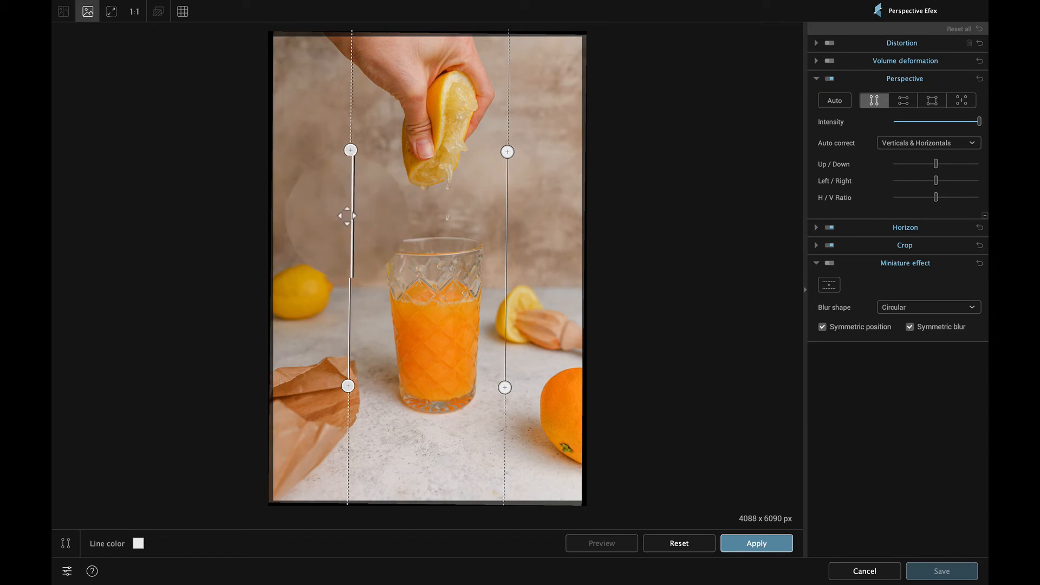
pyautogui.moveTo(348, 220); pyautogui.dragTo(383, 231)
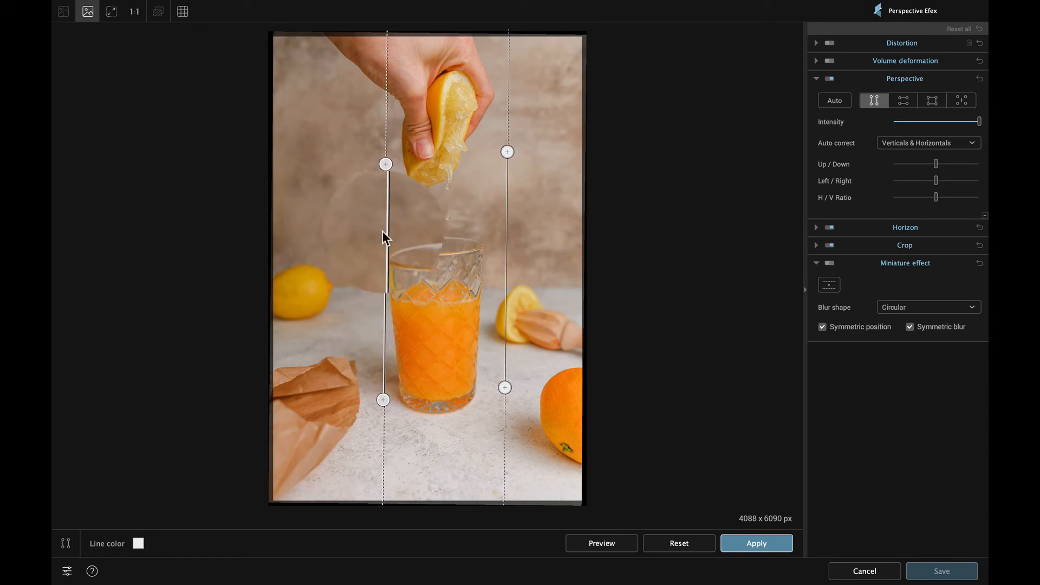
pyautogui.moveTo(507, 211); pyautogui.dragTo(485, 223)
pyautogui.moveTo(384, 221); pyautogui.dragTo(383, 200)
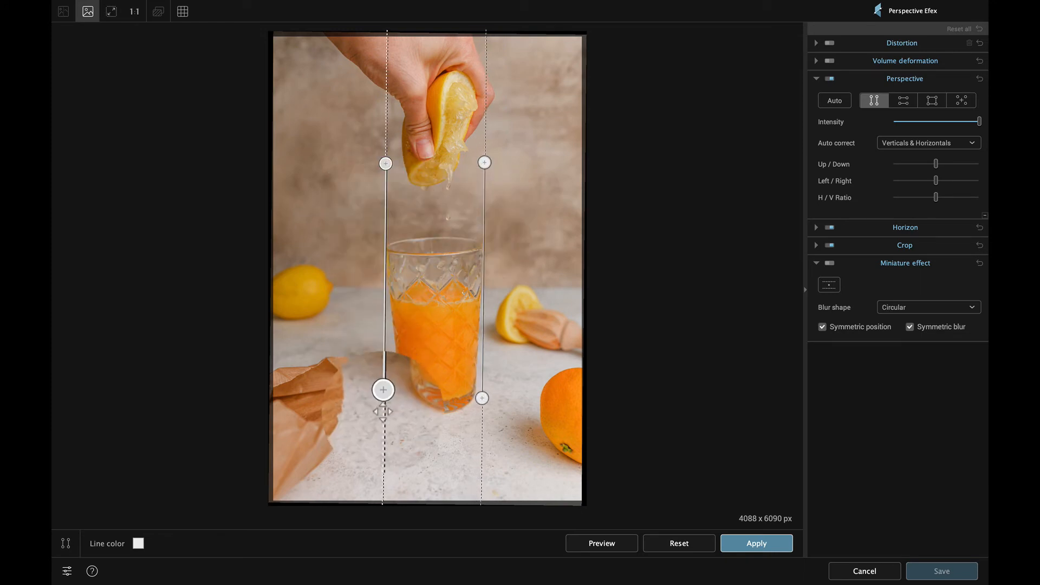
# Tilt both vertical guides to follow the glass's tapering sides and preview the perspective correction
pyautogui.moveTo(383, 402); pyautogui.dragTo(386, 404)
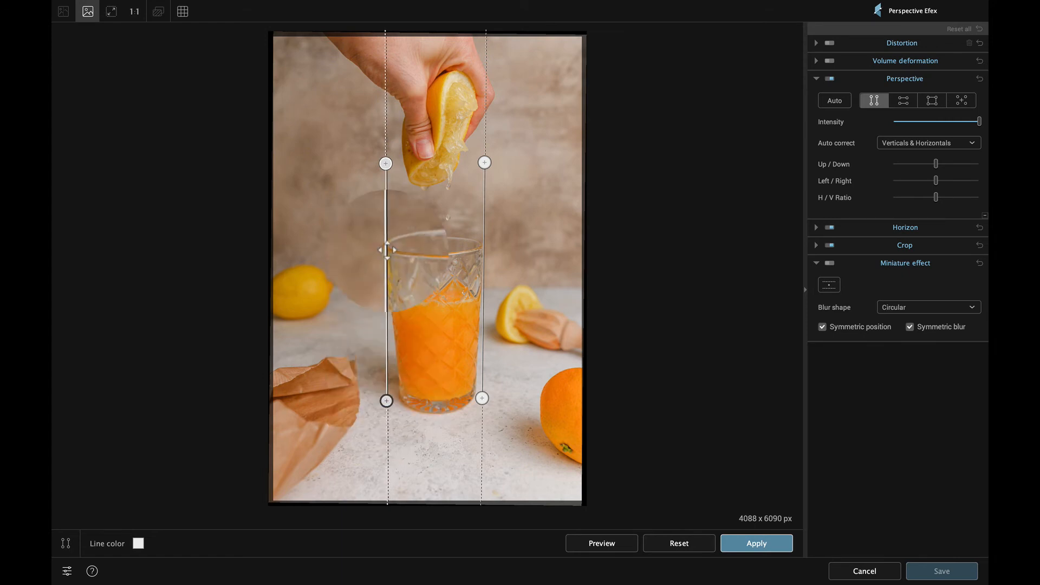
pyautogui.moveTo(385, 164); pyautogui.dragTo(377, 168)
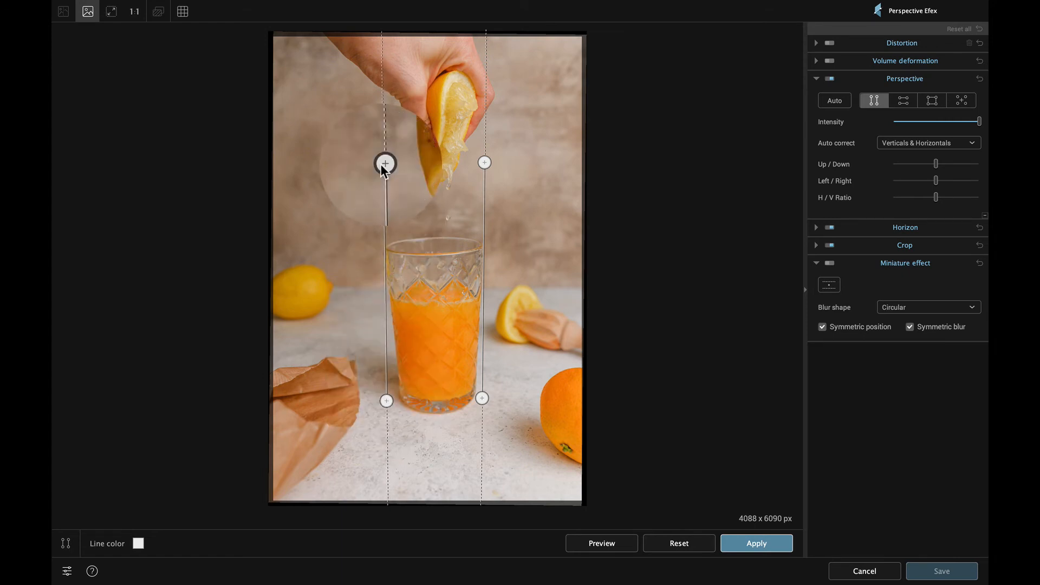
pyautogui.moveTo(487, 162); pyautogui.dragTo(486, 164)
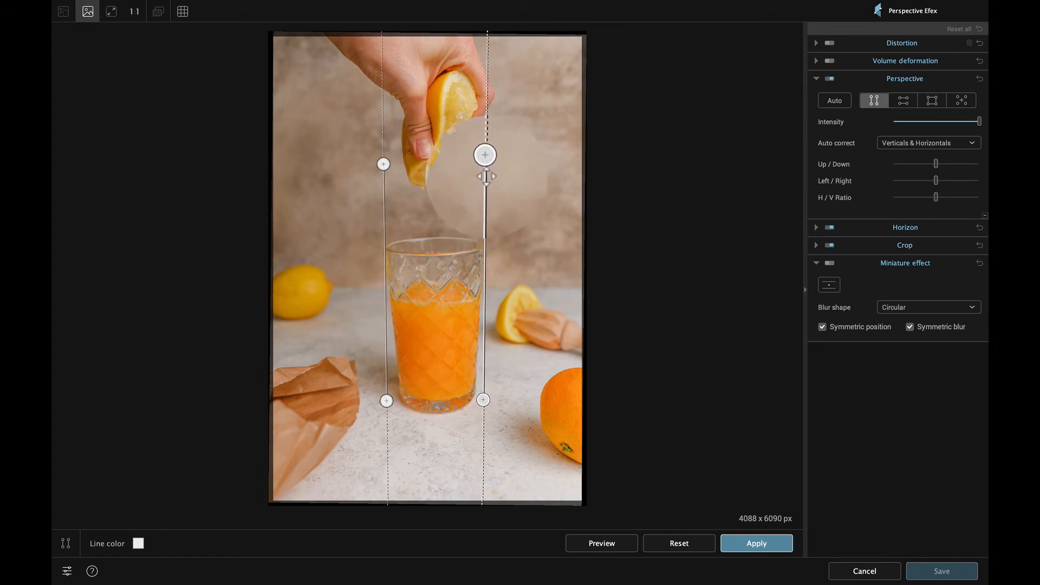
pyautogui.moveTo(482, 400); pyautogui.dragTo(478, 402)
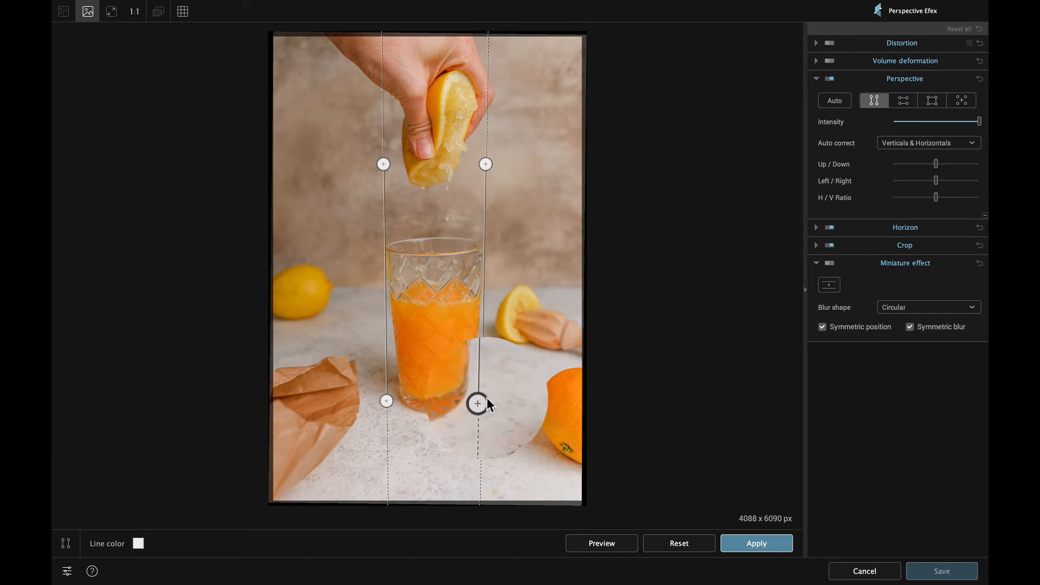
pyautogui.click(600, 522)
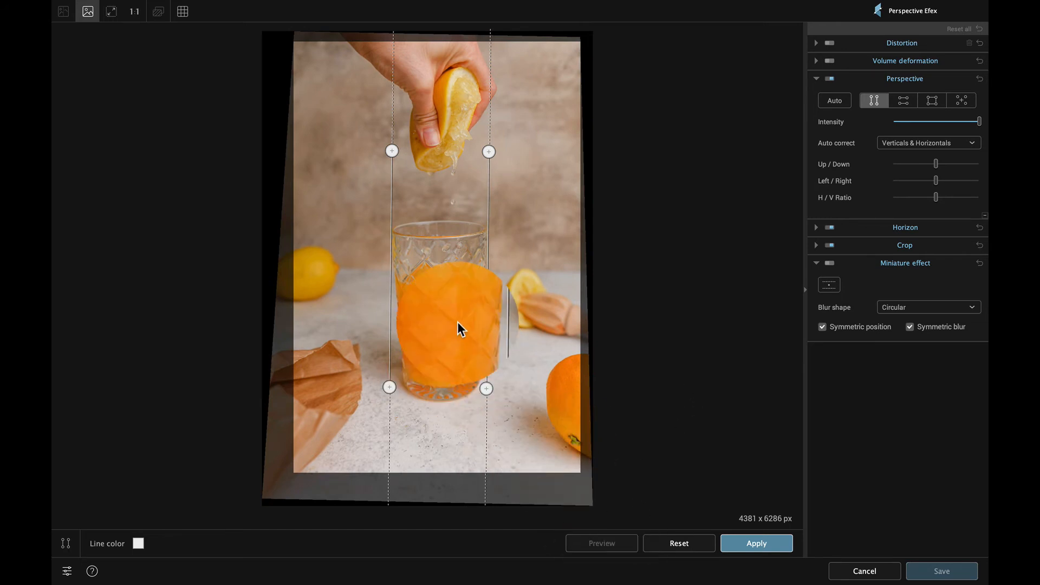
# Fine-tune the lower ends of both vertical guides against the glass, previewing each adjustment, and apply the perspective correction
pyautogui.moveTo(487, 388)
pyautogui.mouseDown()
pyautogui.moveTo(467, 395)
pyautogui.moveTo(488, 395)
pyautogui.mouseUp()
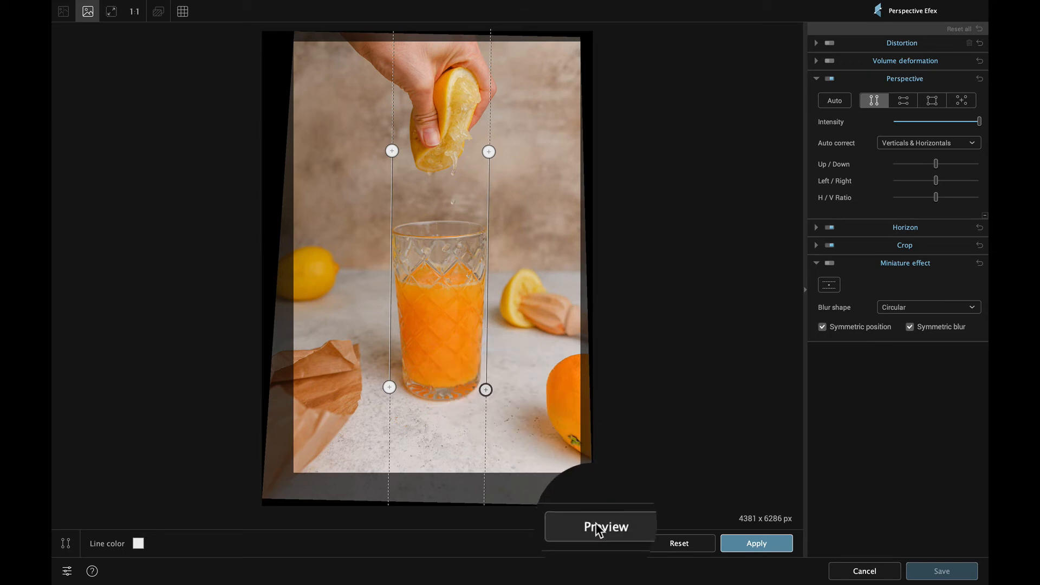
pyautogui.click(597, 539)
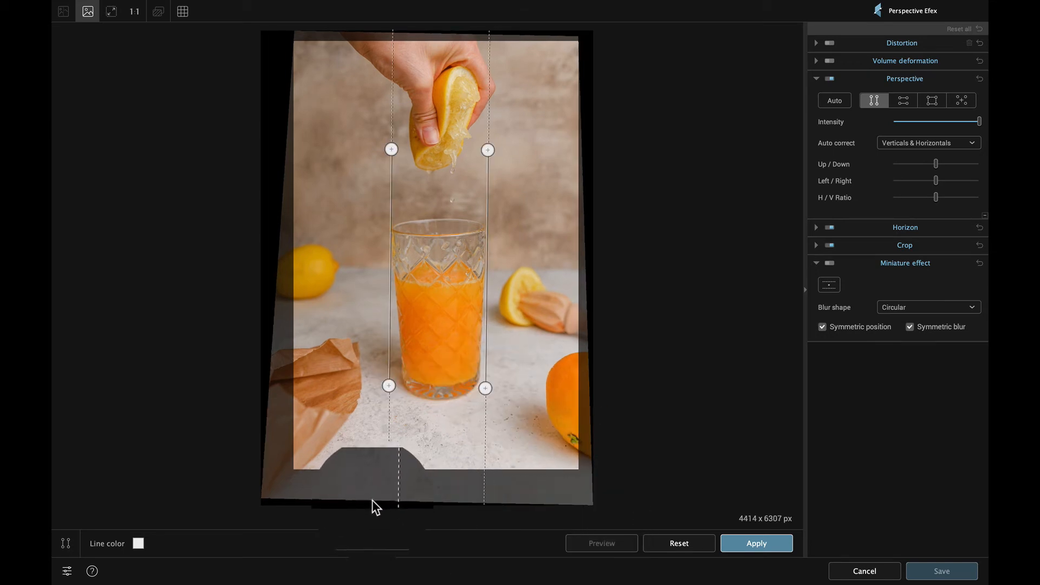
pyautogui.moveTo(389, 385)
pyautogui.mouseDown()
pyautogui.moveTo(390, 373)
pyautogui.moveTo(390, 388)
pyautogui.mouseUp()
pyautogui.click(596, 538)
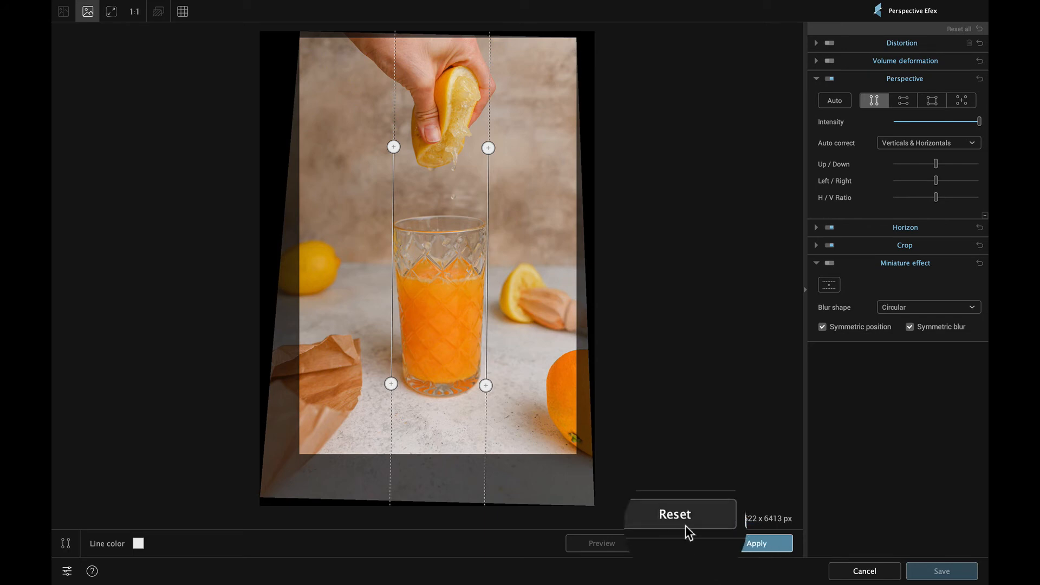
pyautogui.click(757, 523)
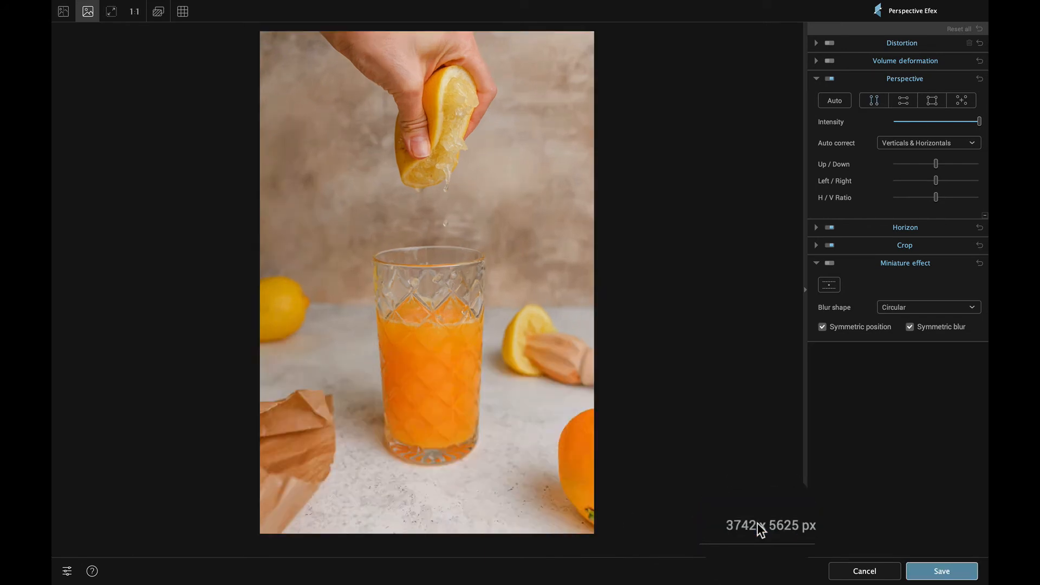